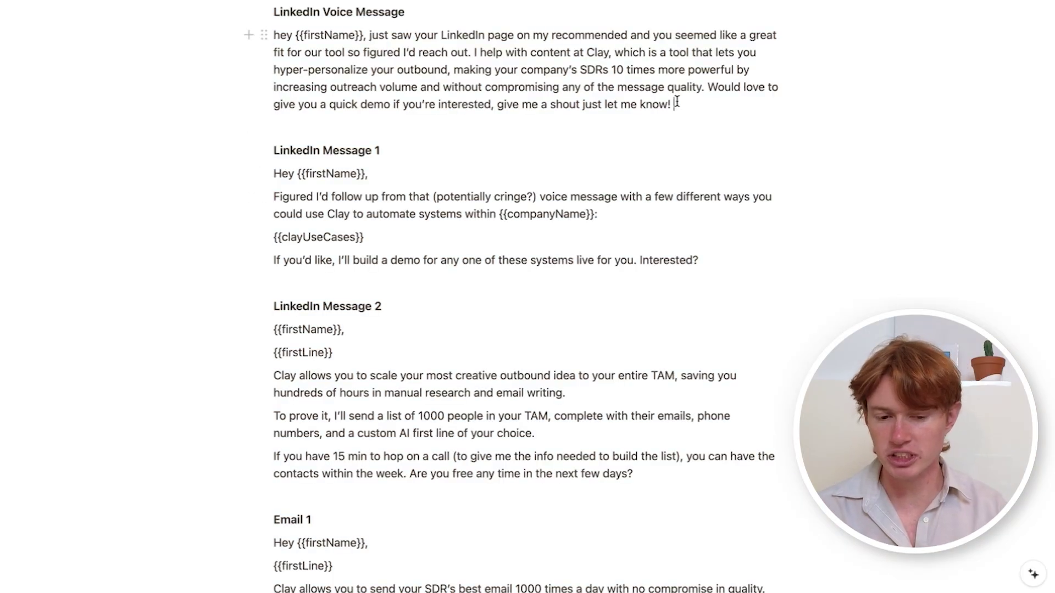
# - Review the LinkedIn Voice Message and LinkedIn Message 1 copy, including the {{firstName}} and {{clayUseCases}} variables
pyautogui.moveTo(676, 105); pyautogui.dragTo(366, 110)
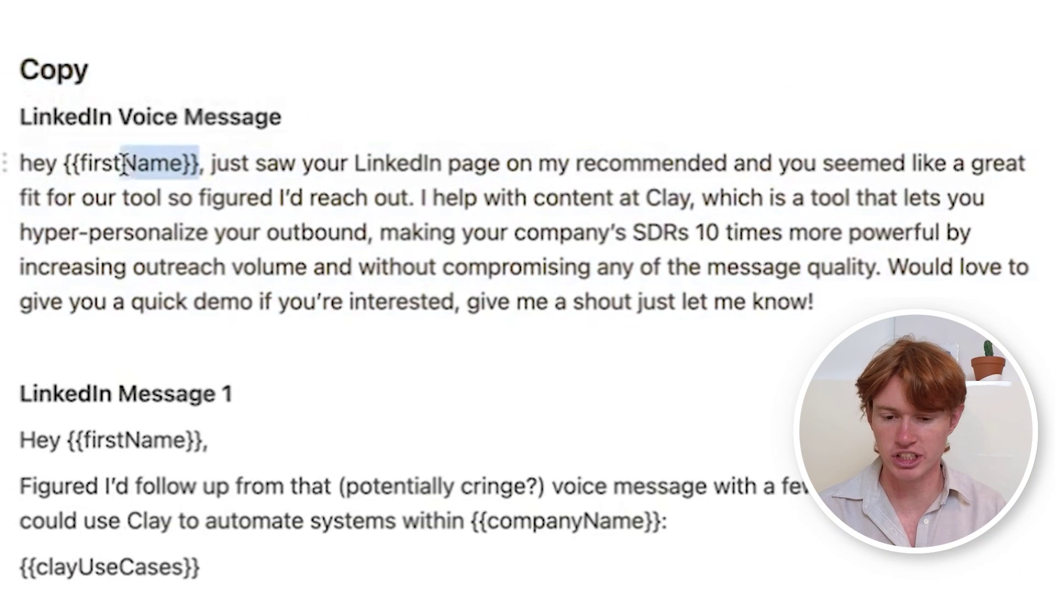
pyautogui.click(66, 164)
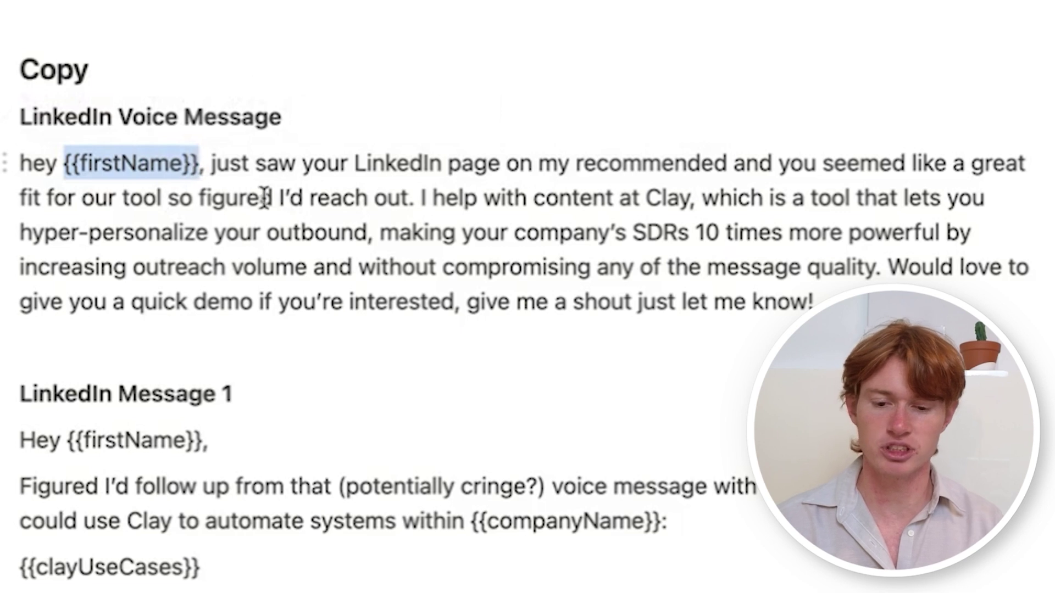
pyautogui.click(313, 225)
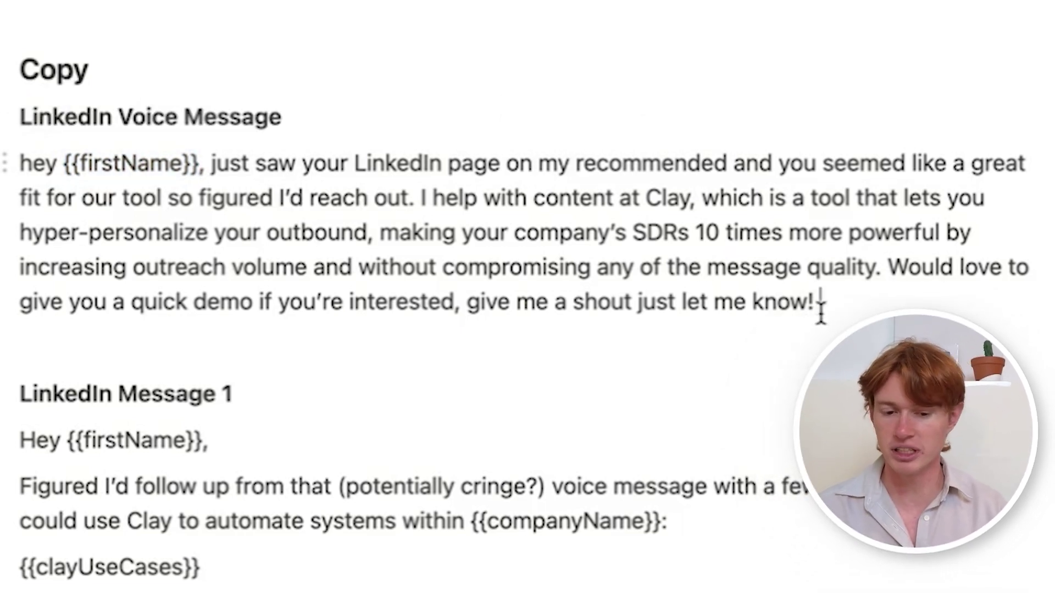
pyautogui.moveTo(820, 311); pyautogui.dragTo(215, 162)
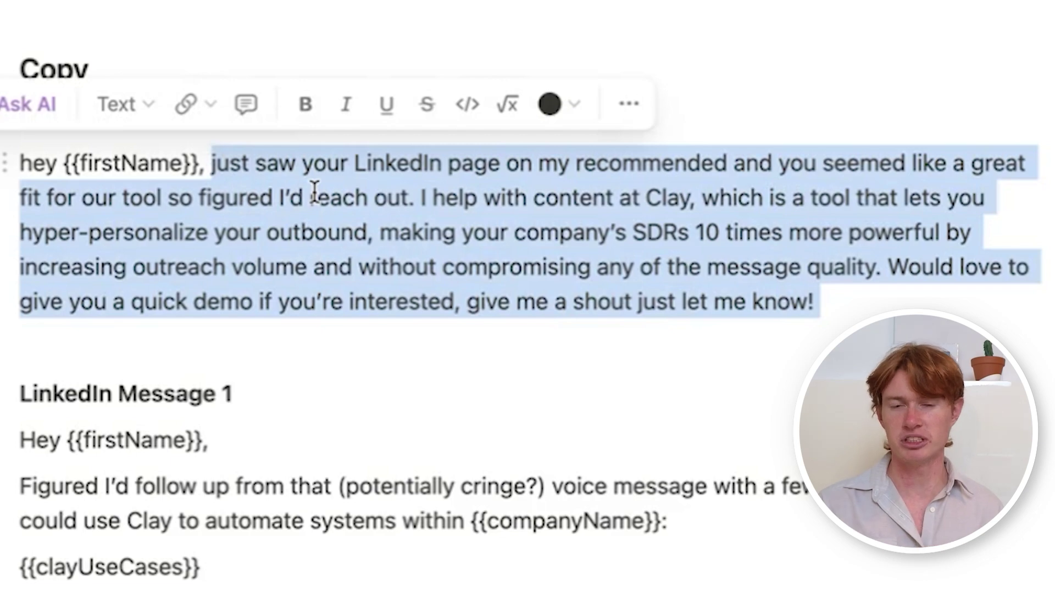
pyautogui.click(315, 192)
pyautogui.scroll(-6, 254, 219)
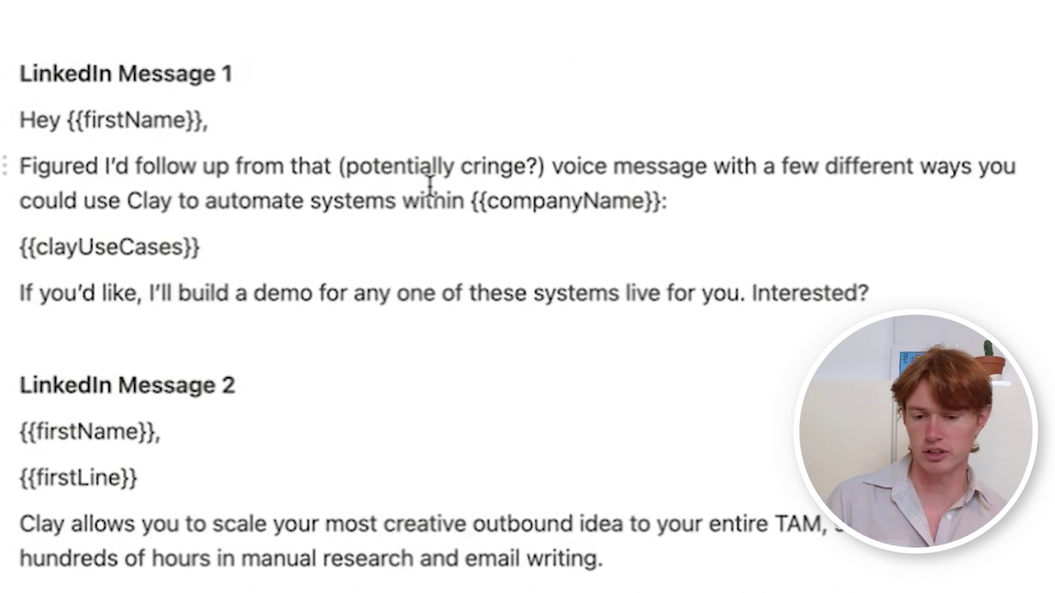
pyautogui.tripleClick(109, 247)
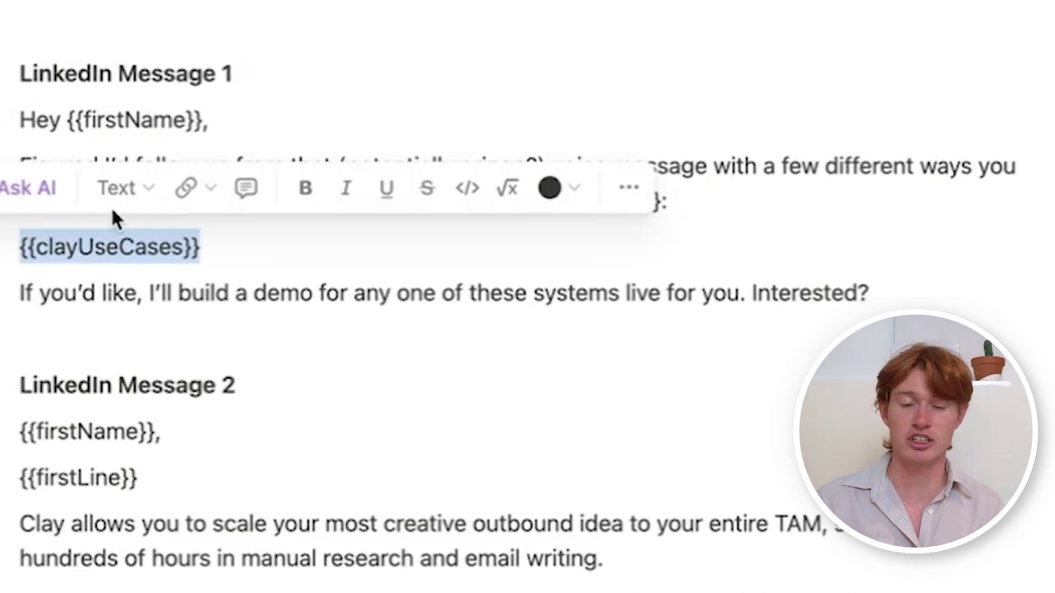
pyautogui.click(266, 243)
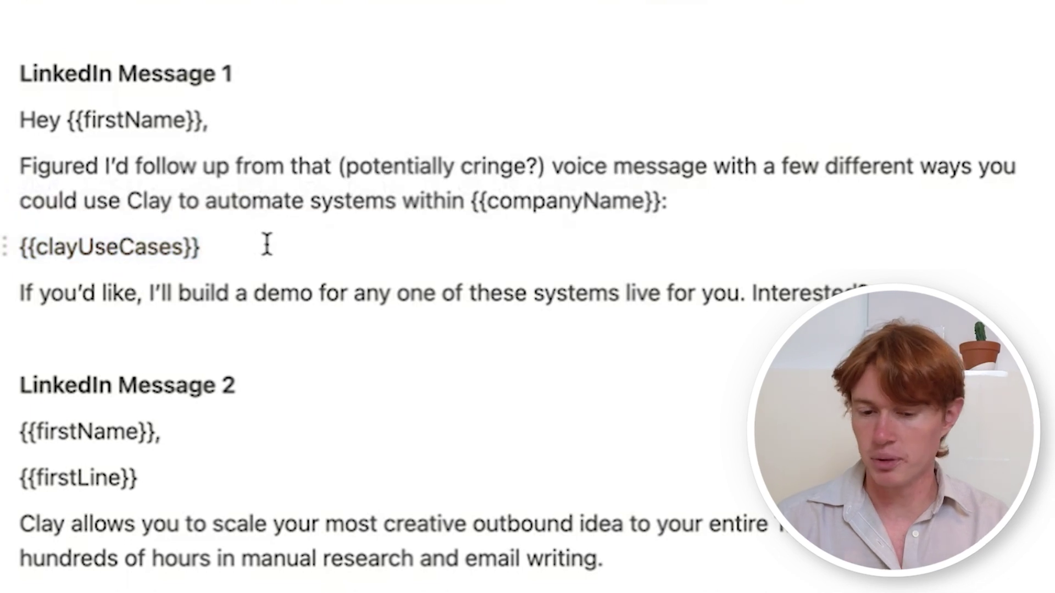
pyautogui.moveTo(27, 252); pyautogui.dragTo(21, 250)
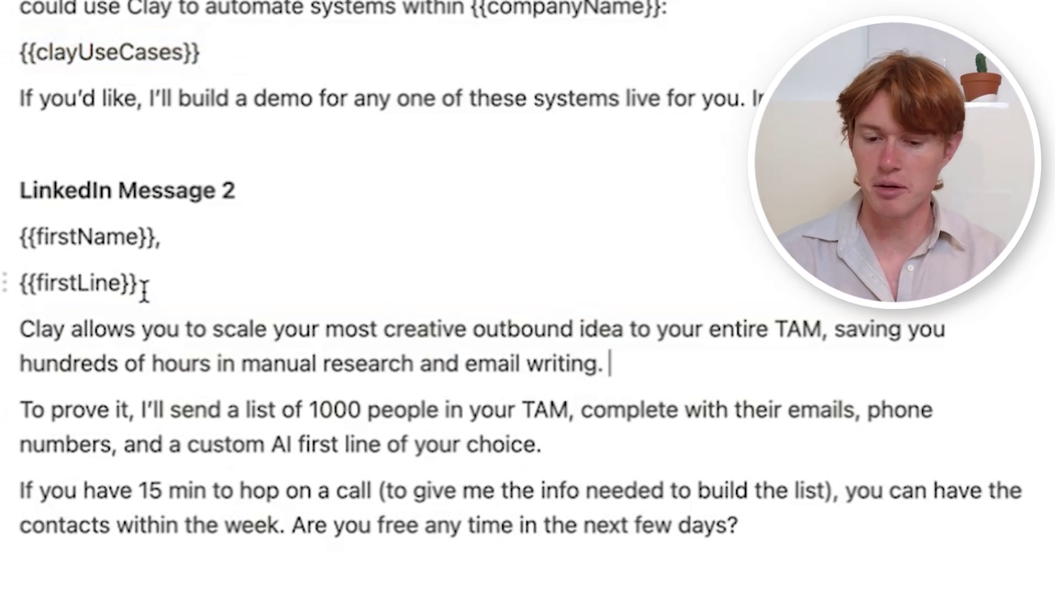
# - Examine {{firstLine}} in LinkedIn Message 2 and its intent-based trigger waterfall of sales hiring, new role, AI post and backup lines
pyautogui.moveTo(144, 290); pyautogui.dragTo(18, 282)
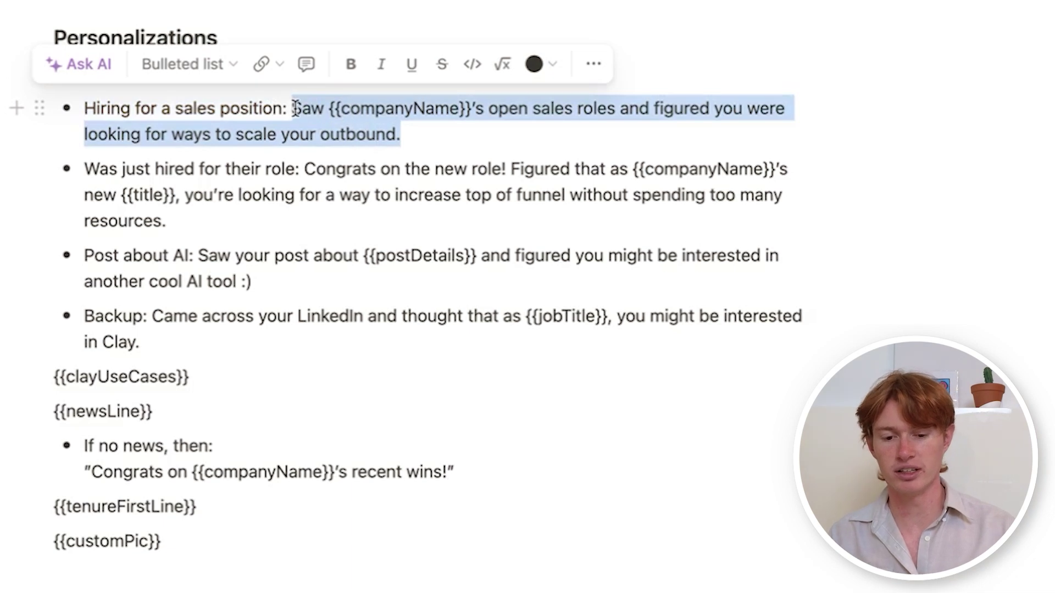
pyautogui.click(292, 202)
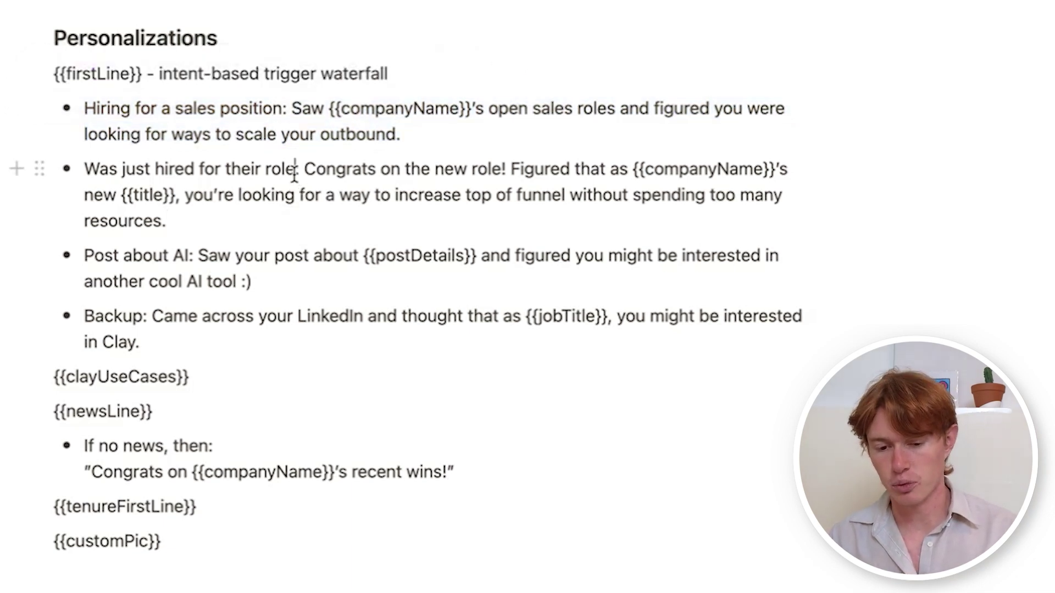
pyautogui.moveTo(294, 173); pyautogui.dragTo(84, 170)
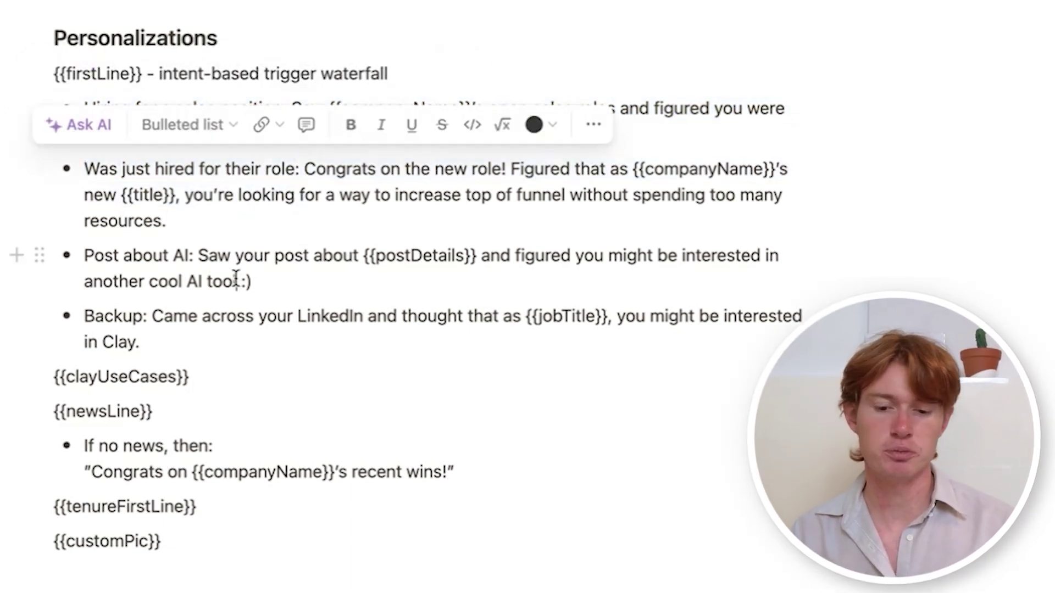
pyautogui.moveTo(252, 282); pyautogui.dragTo(196, 260)
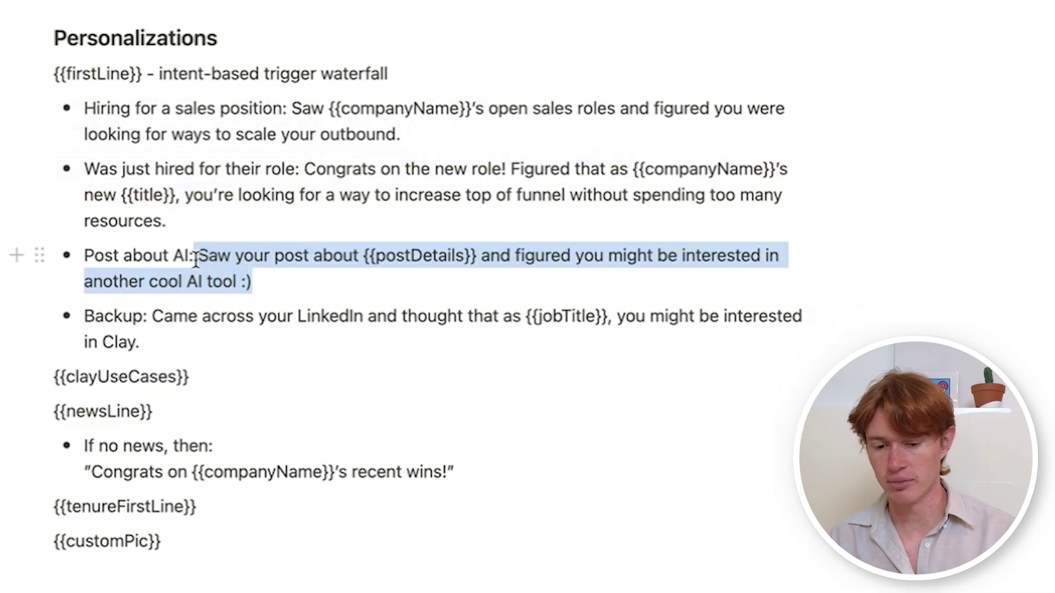
pyautogui.click(189, 345)
pyautogui.moveTo(153, 330); pyautogui.dragTo(153, 322)
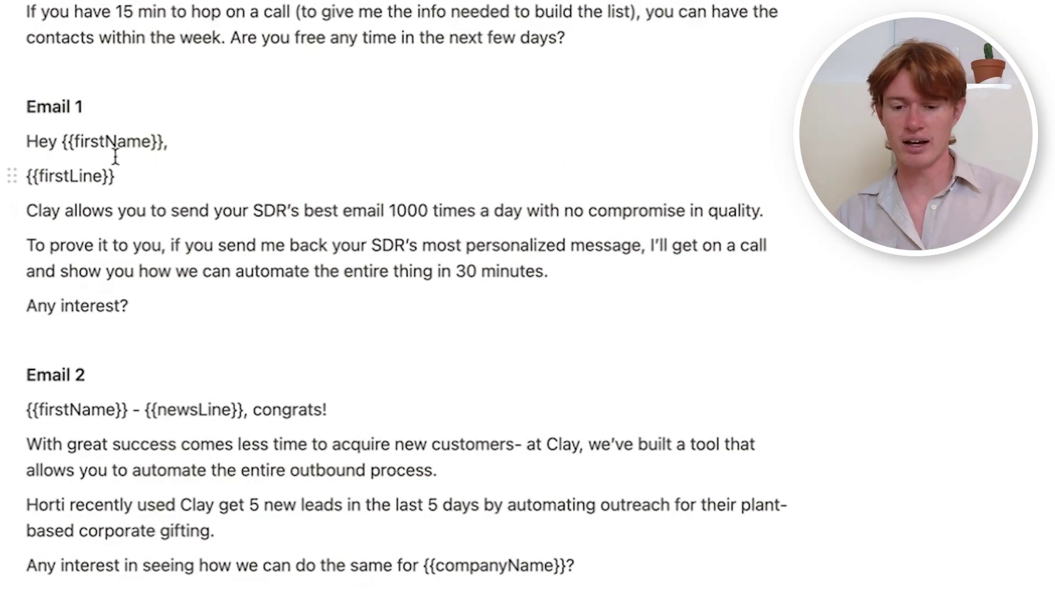
# - Review the copy of Emails 1 to 4, including the {{newsLine}}, {{tenureFirstLine}} and {{customPic}} variables
pyautogui.scroll(-1, 143, 269)
pyautogui.scroll(-6, 115, 245)
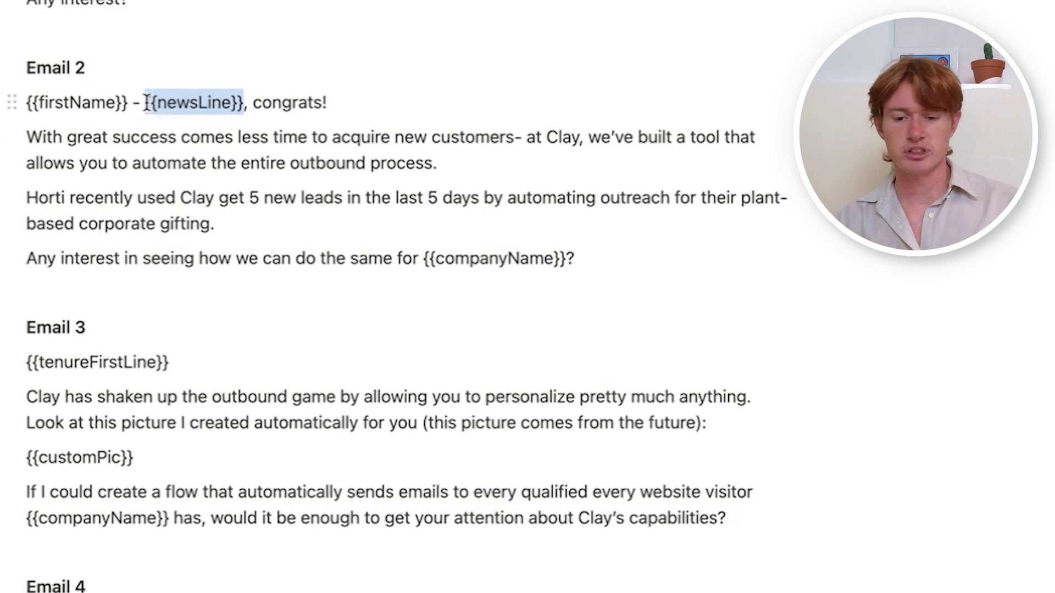
pyautogui.scroll(-3, 224, 273)
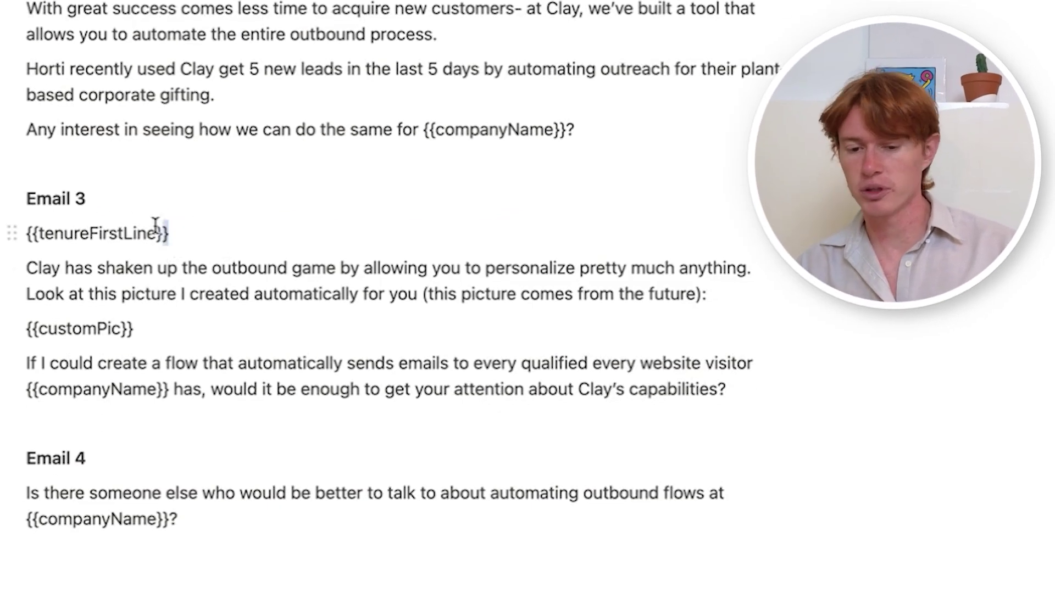
pyautogui.scroll(-2, 198, 374)
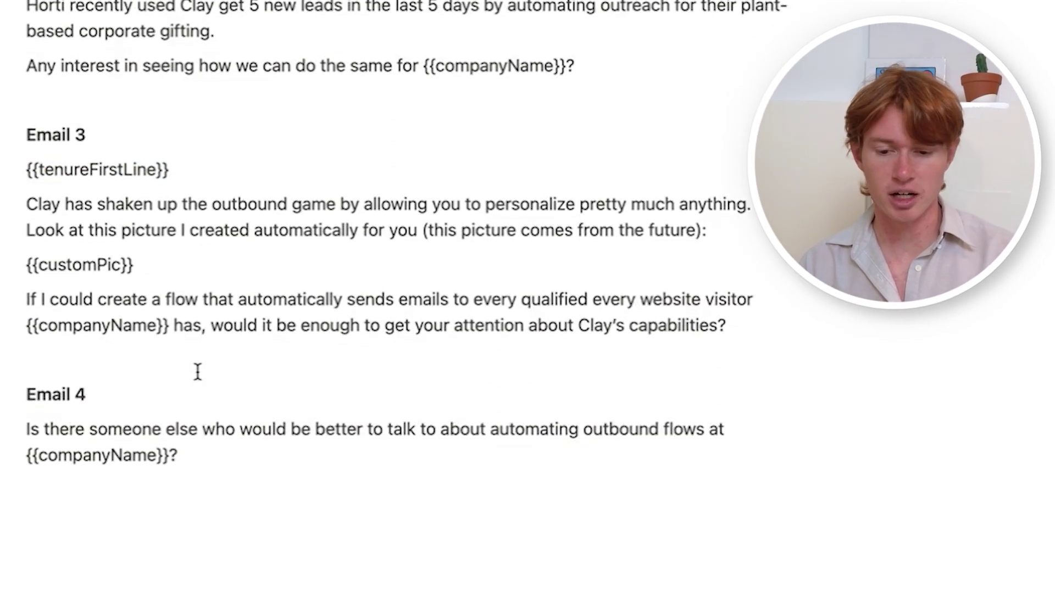
pyautogui.moveTo(137, 266); pyautogui.dragTo(11, 261)
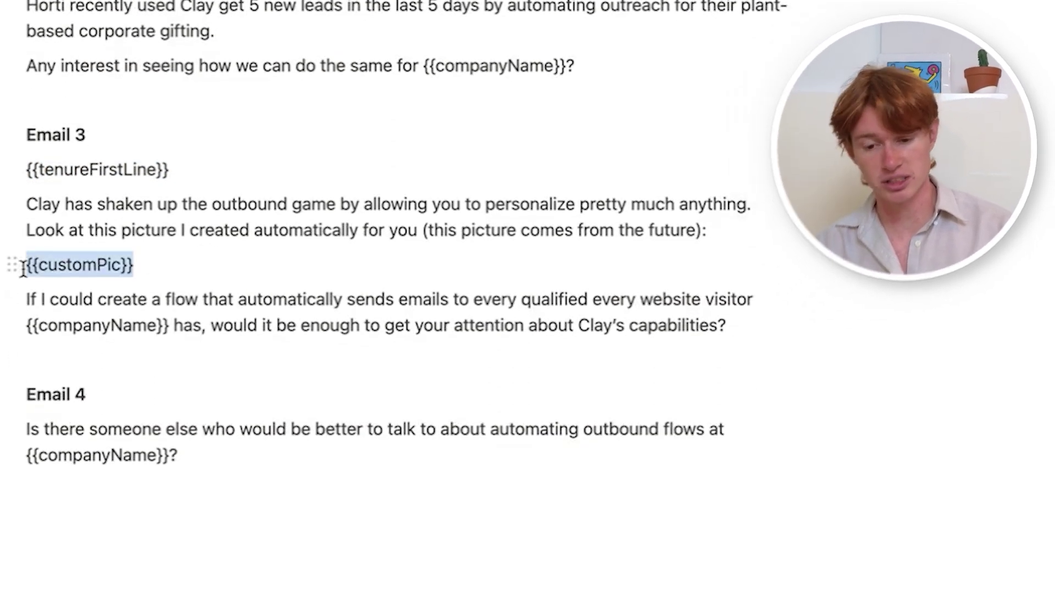
pyautogui.click(371, 373)
pyautogui.scroll(-1, 197, 449)
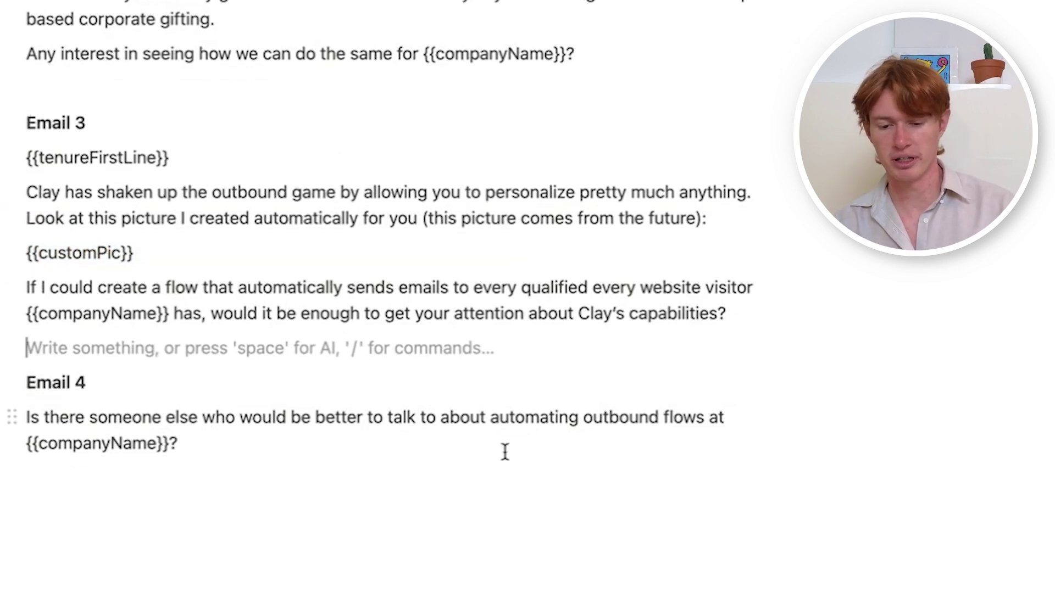
# - Review the variables listed under Personalizations, from {{firstLine}} and {{clayUseCases}} to {{customPic}}
pyautogui.scroll(6, 505, 452)
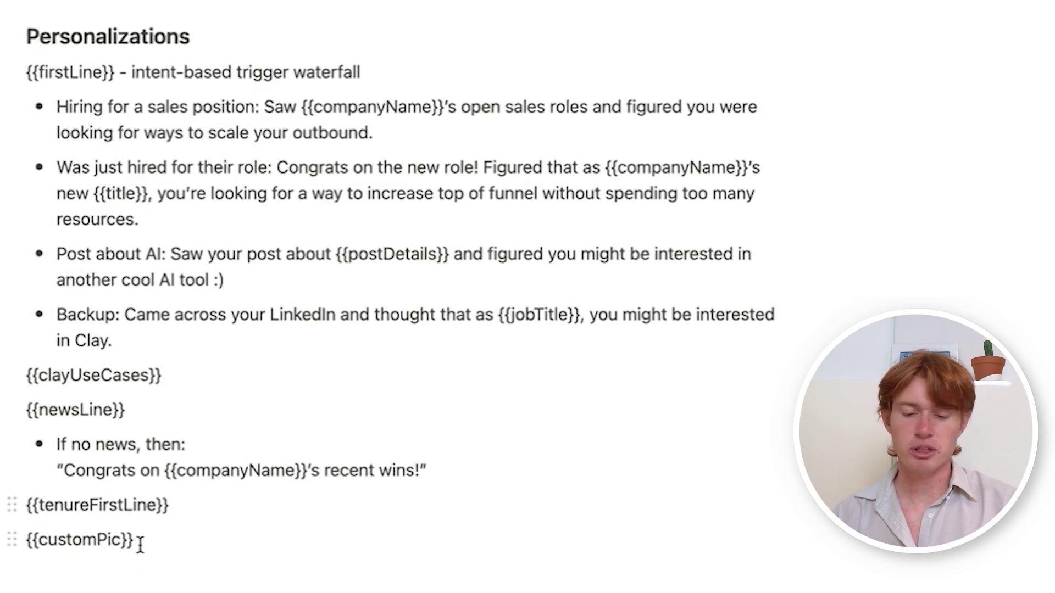
pyautogui.moveTo(168, 535); pyautogui.dragTo(84, 165)
pyautogui.click(141, 148)
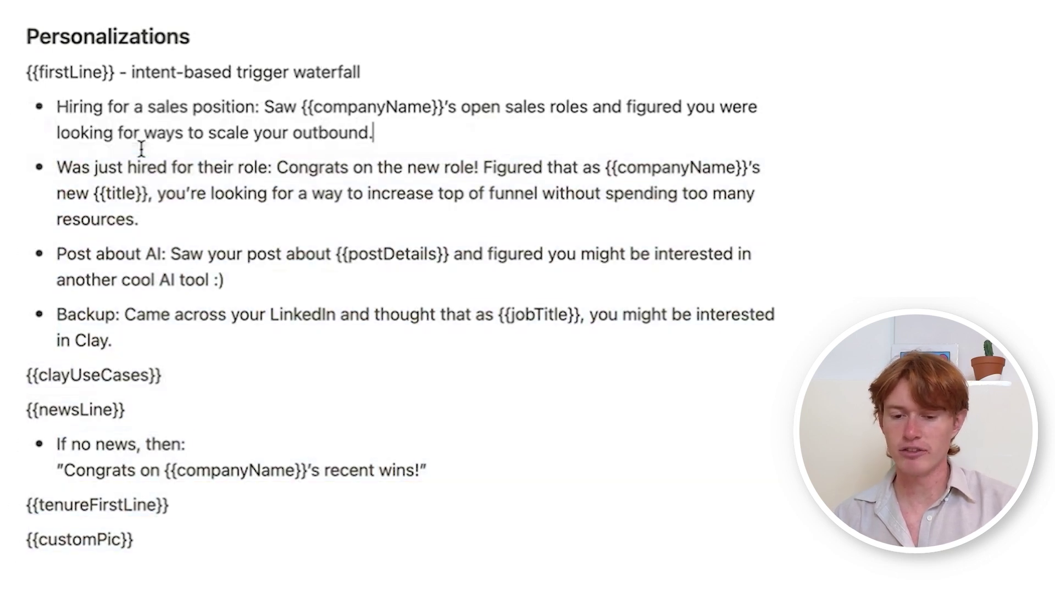
pyautogui.doubleClick(71, 72)
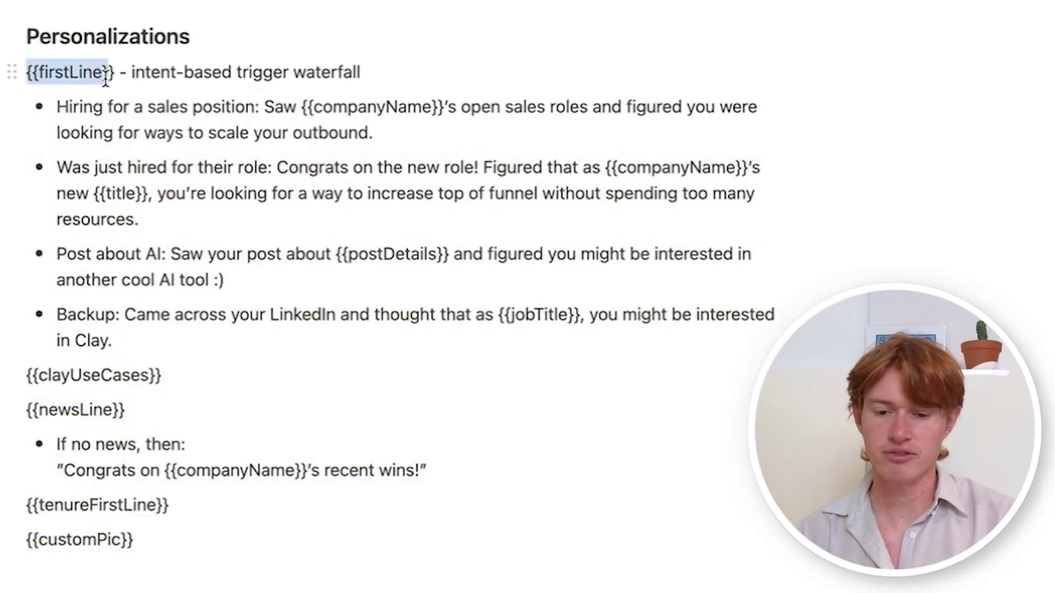
pyautogui.click(123, 165)
pyautogui.moveTo(147, 369); pyautogui.dragTo(158, 370)
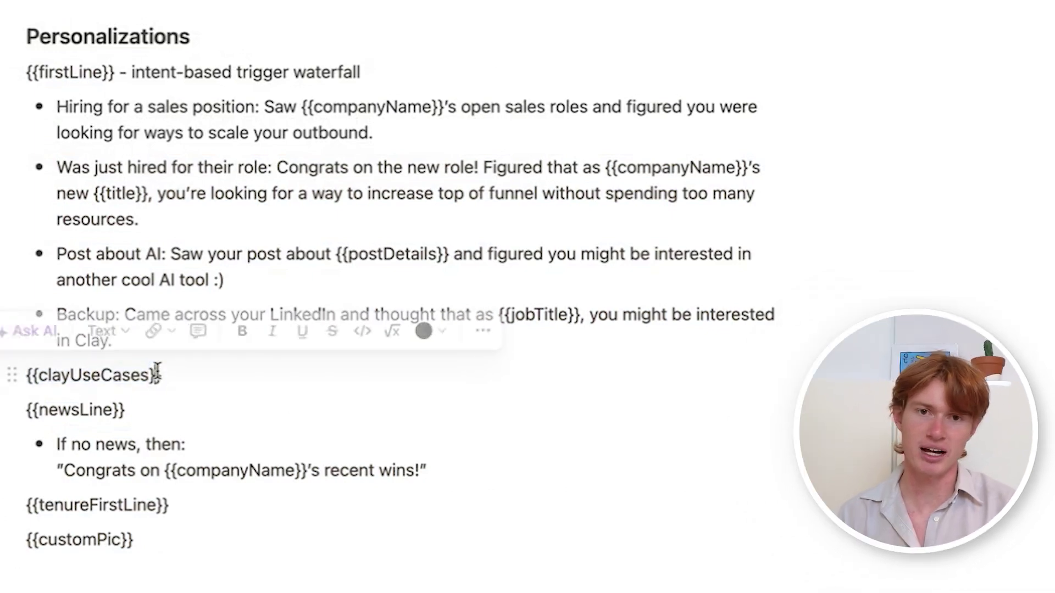
pyautogui.click(157, 371)
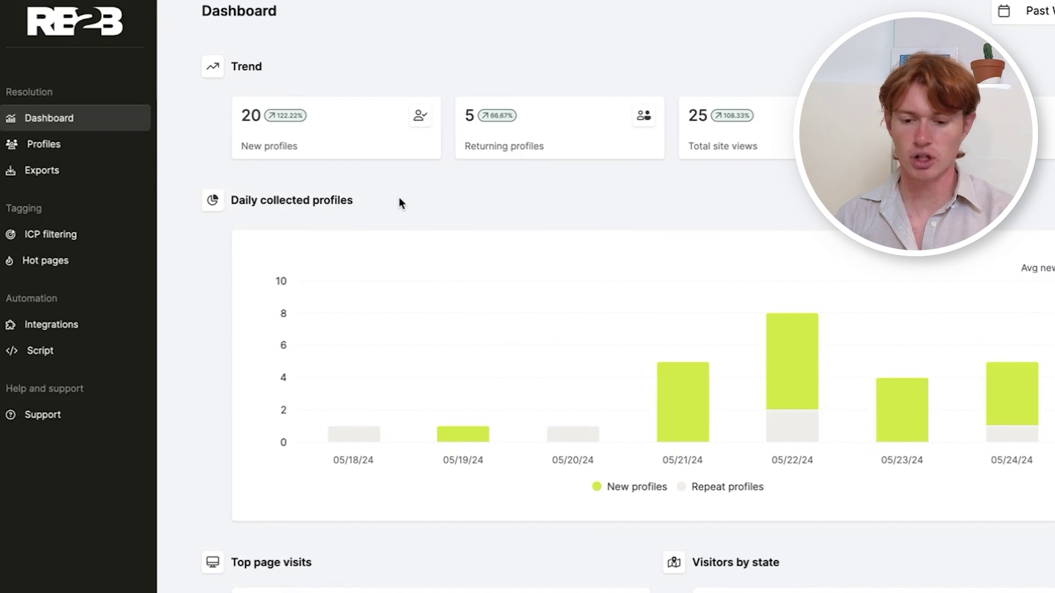
# - Open the settings of the Clay integration in RB2B
pyautogui.click(48, 332)
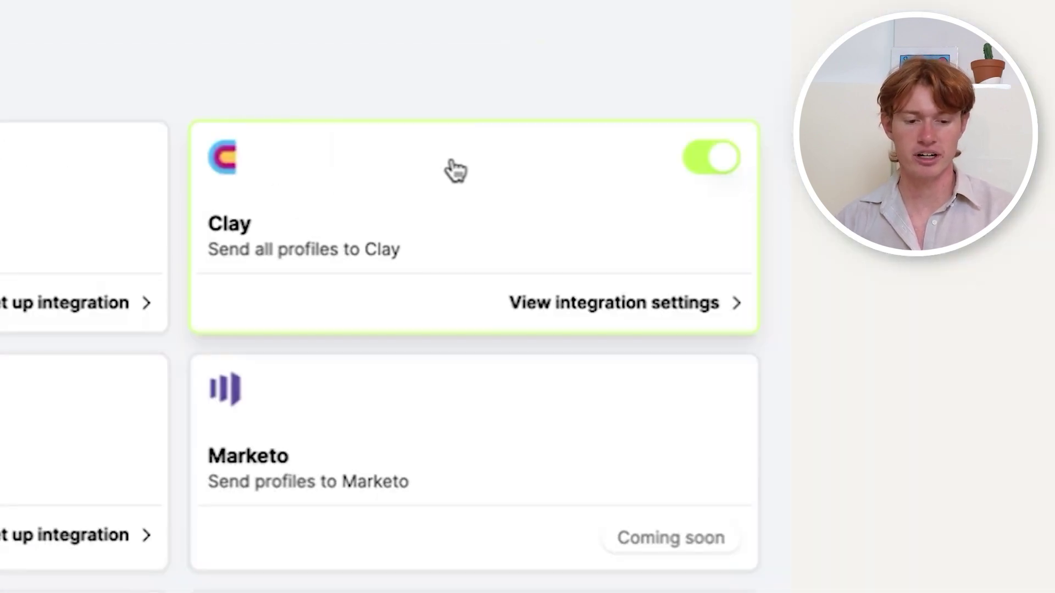
pyautogui.click(454, 171)
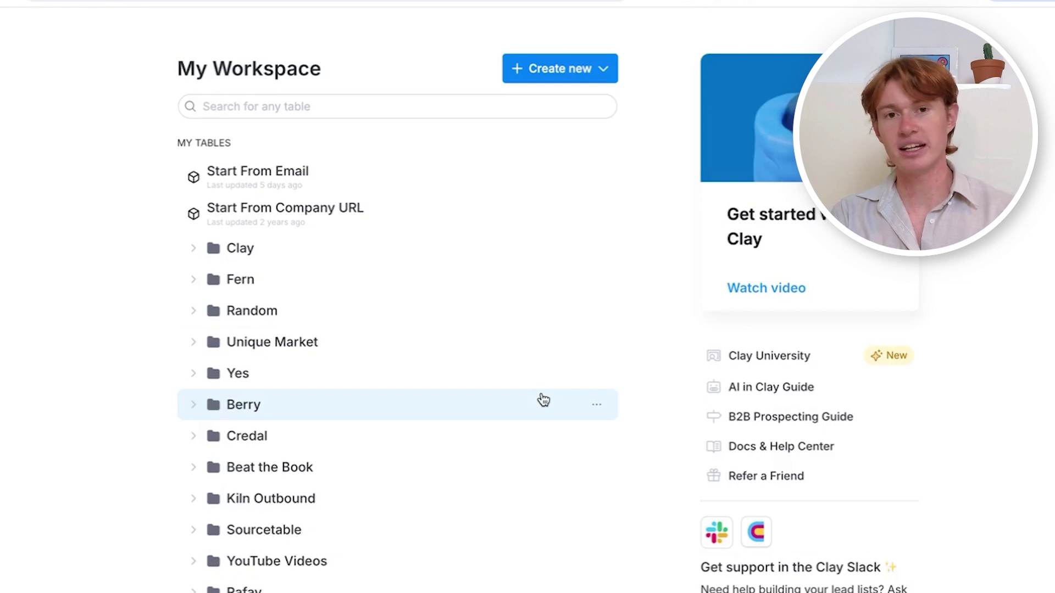
# - Create a new blank table in the Clay workspace that pulls in data from a webhook
pyautogui.click(560, 68)
pyautogui.click(541, 139)
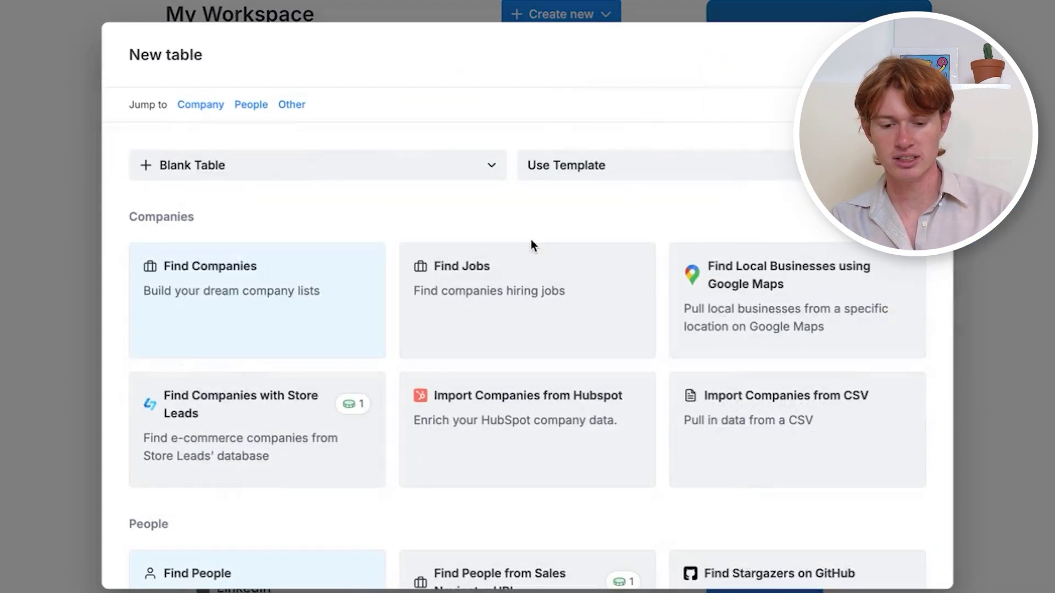
pyautogui.scroll(-13, 530, 239)
pyautogui.click(497, 323)
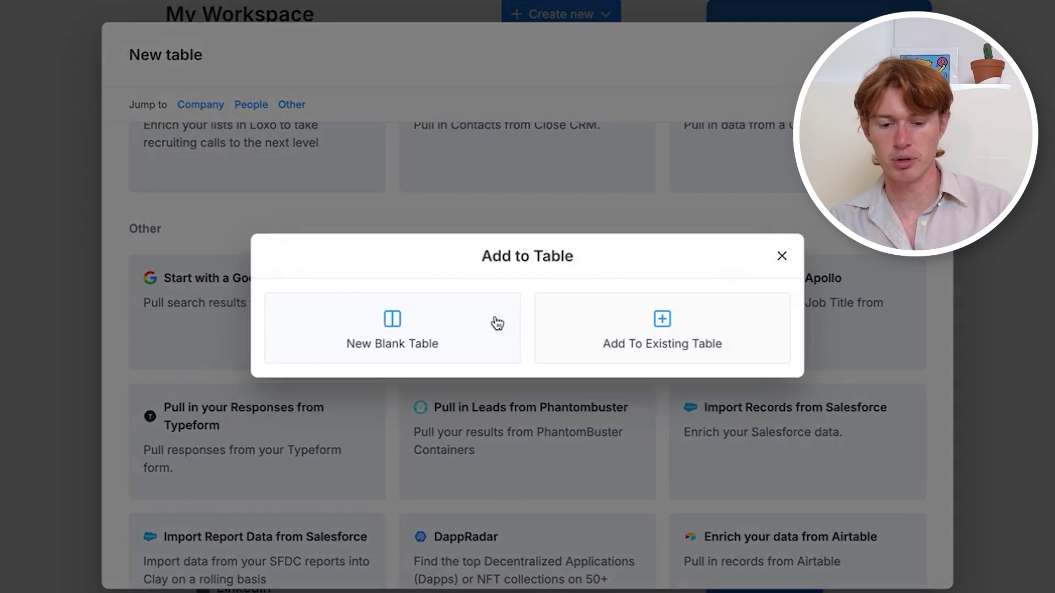
pyautogui.click(494, 323)
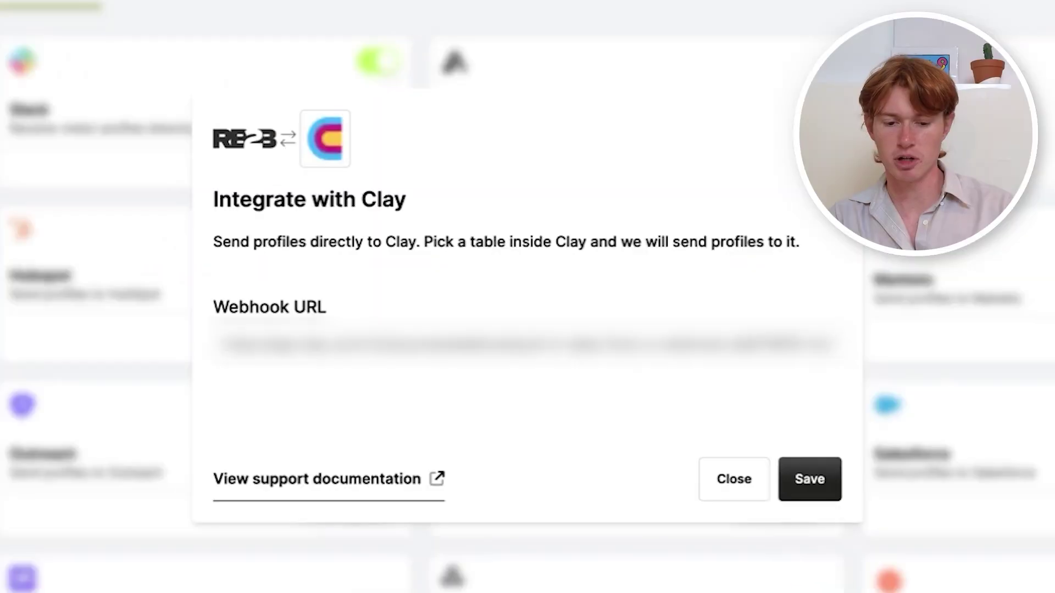
# - Paste the table's webhook URL into the Clay integration settings in RB2B
pyautogui.click(604, 344)
pyautogui.hotkey('ctrl', 'v')
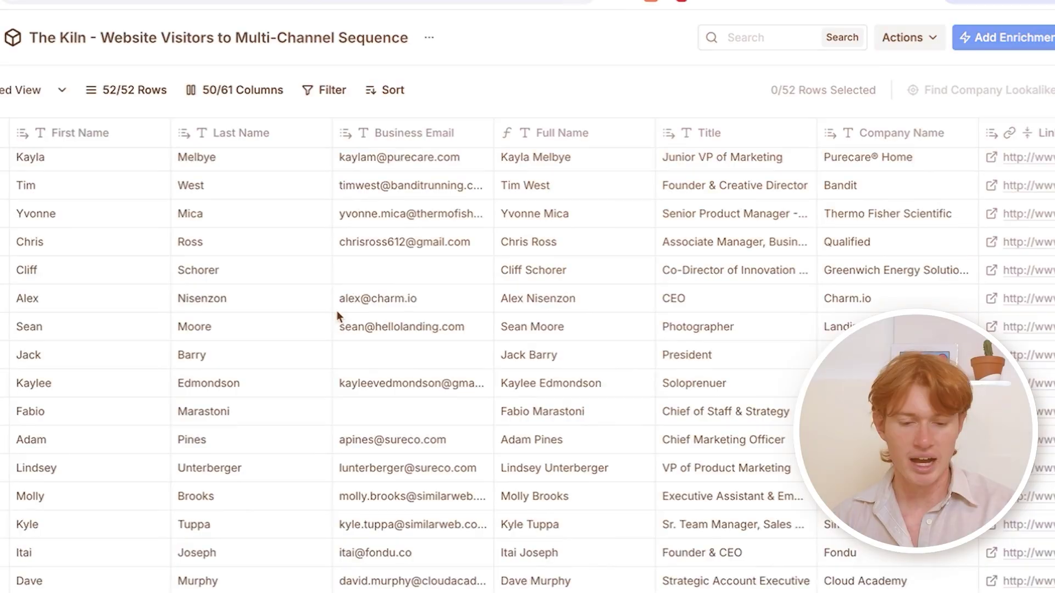
# - Look through the visitor rows in the Clay table "The Kiln - Website Visitors to Multi-Channel Sequence"
pyautogui.scroll(-10, 336, 312)
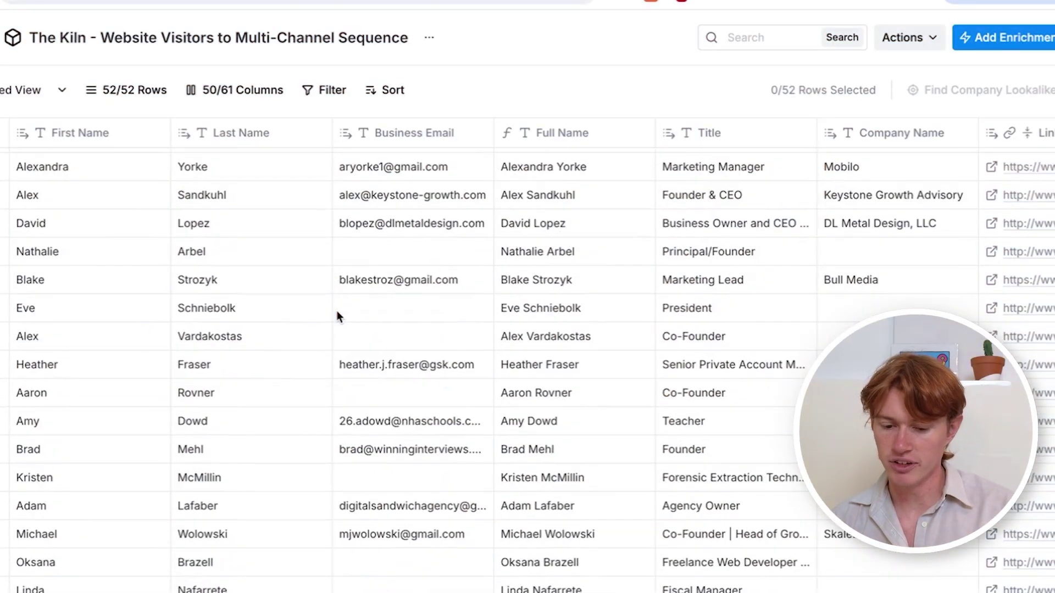
pyautogui.scroll(3, 336, 311)
pyautogui.scroll(-8, 336, 311)
pyautogui.scroll(2, 337, 311)
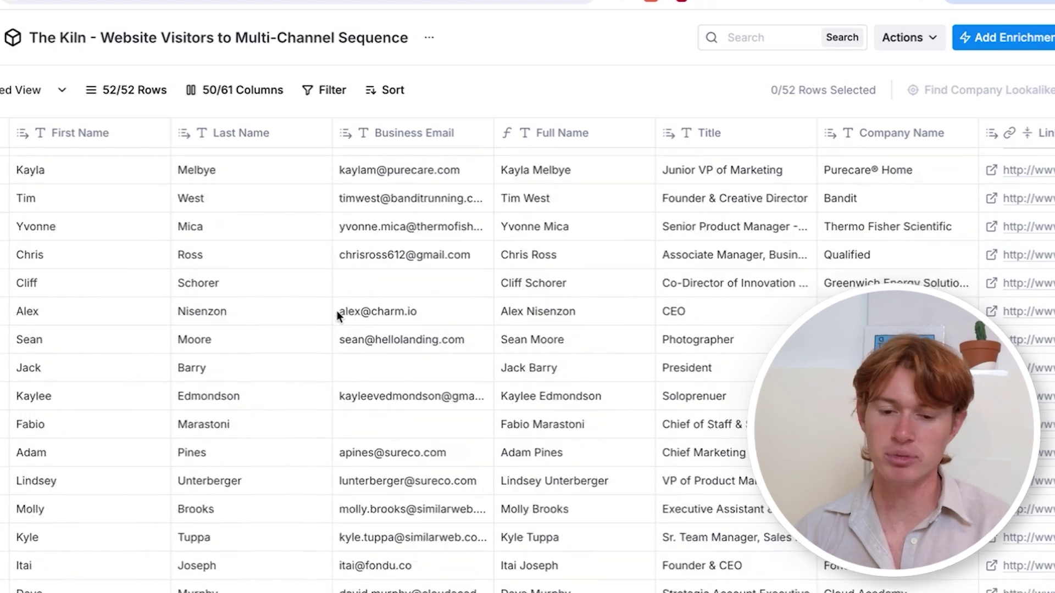
pyautogui.scroll(3, 336, 311)
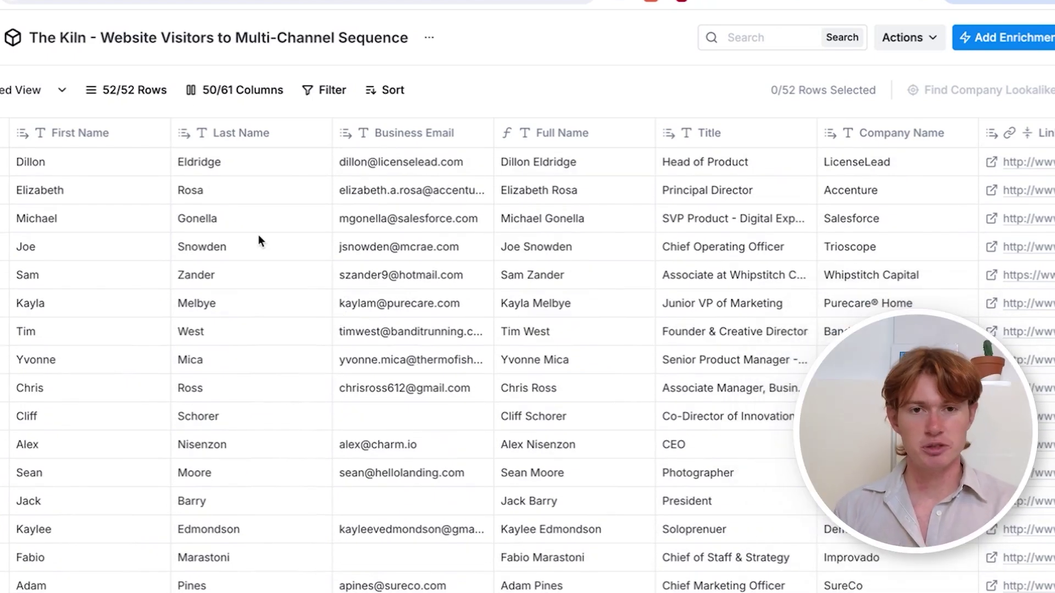
# - Examine the first visitor's name, business email and title, and the table's further data columns
pyautogui.click(110, 167)
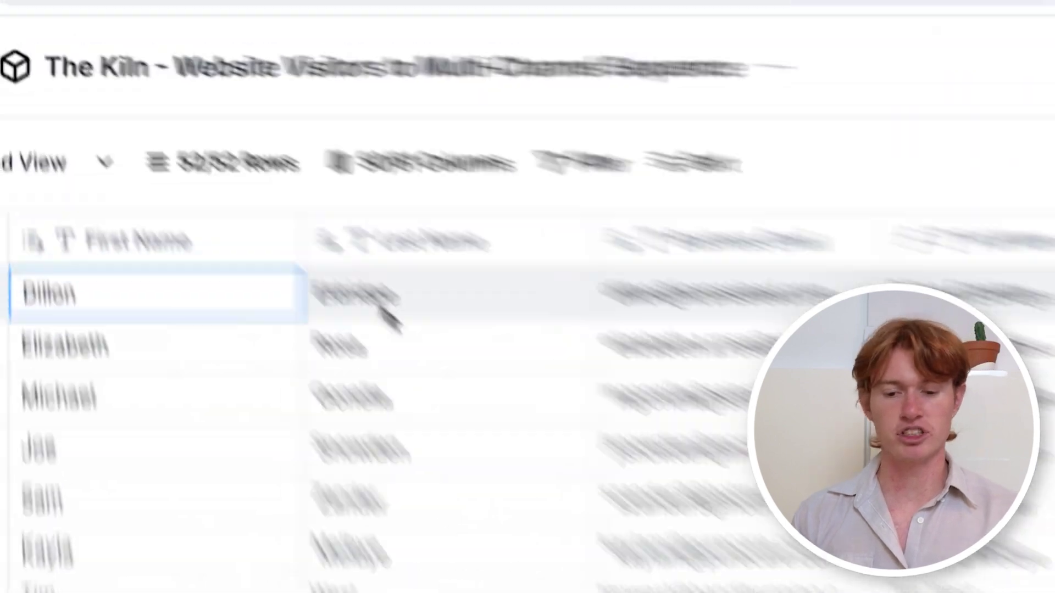
pyautogui.click(220, 170)
pyautogui.click(396, 168)
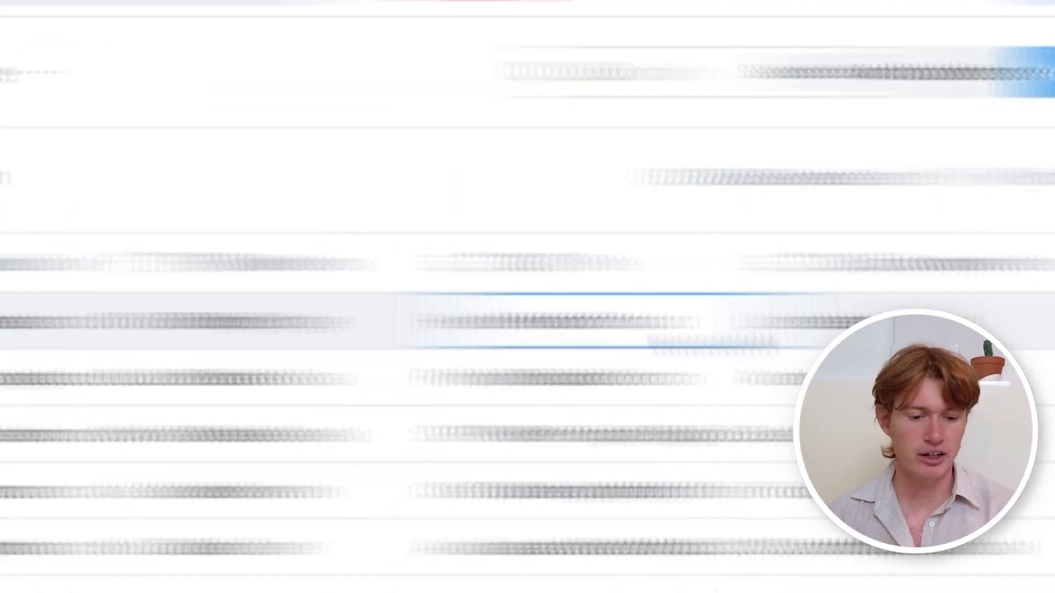
pyautogui.click(822, 335)
pyautogui.hscroll(10, 824, 332)
pyautogui.hscroll(8, 611, 306)
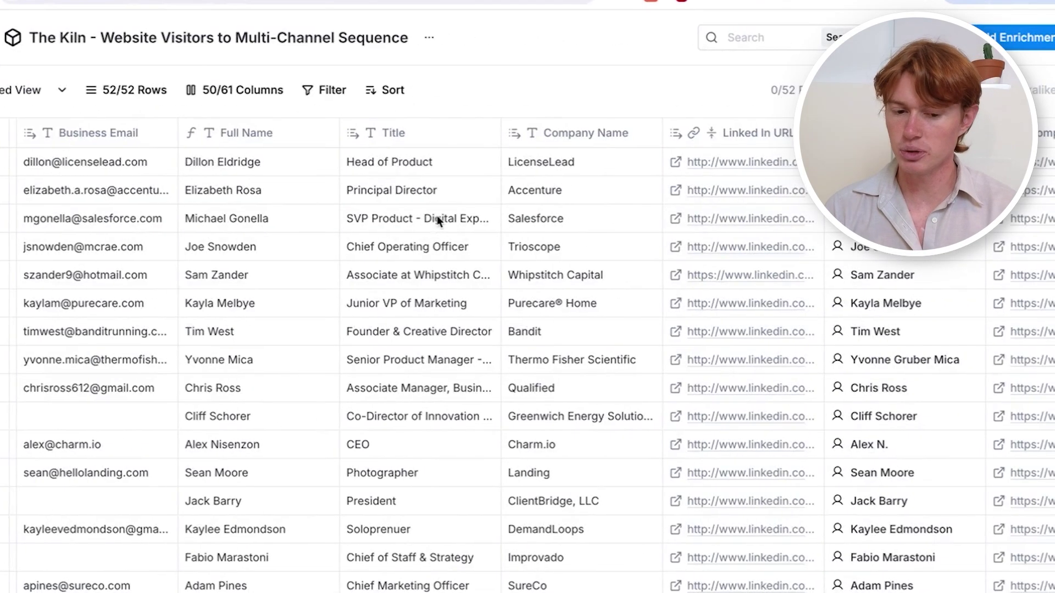
# - Inspect the individual posts stored for the Salesforce visitor in the Find Recent Posts by User or Company column
pyautogui.hscroll(5, 438, 216)
pyautogui.hscroll(10, 437, 220)
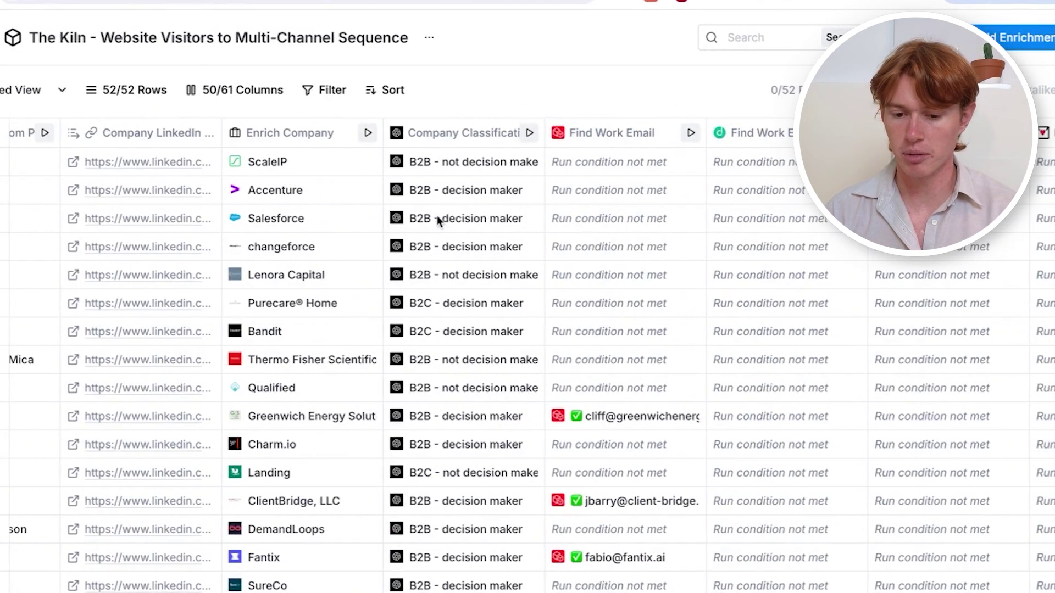
pyautogui.hscroll(10, 438, 221)
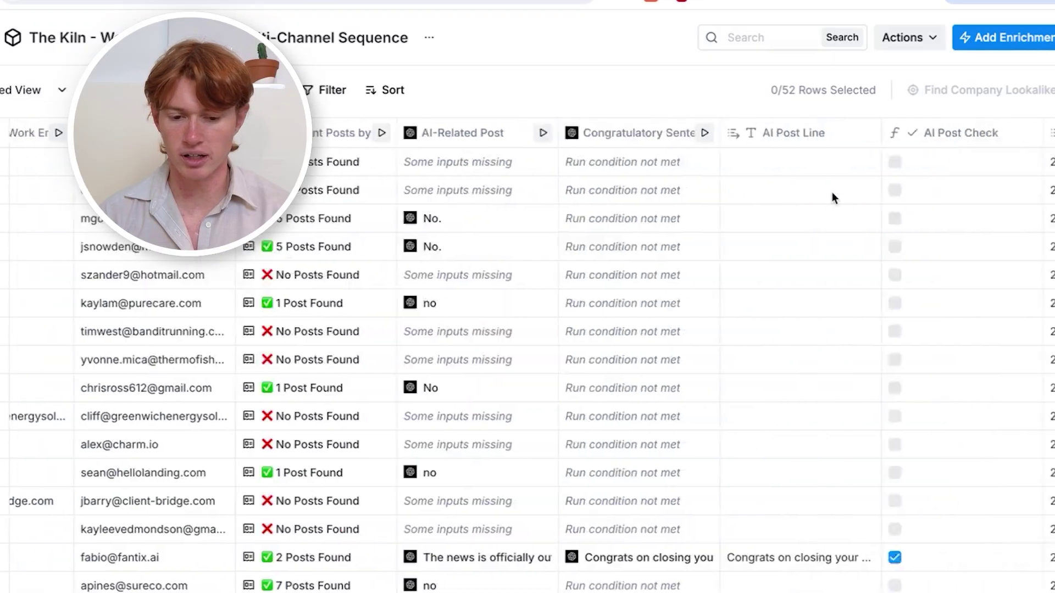
pyautogui.click(110, 227)
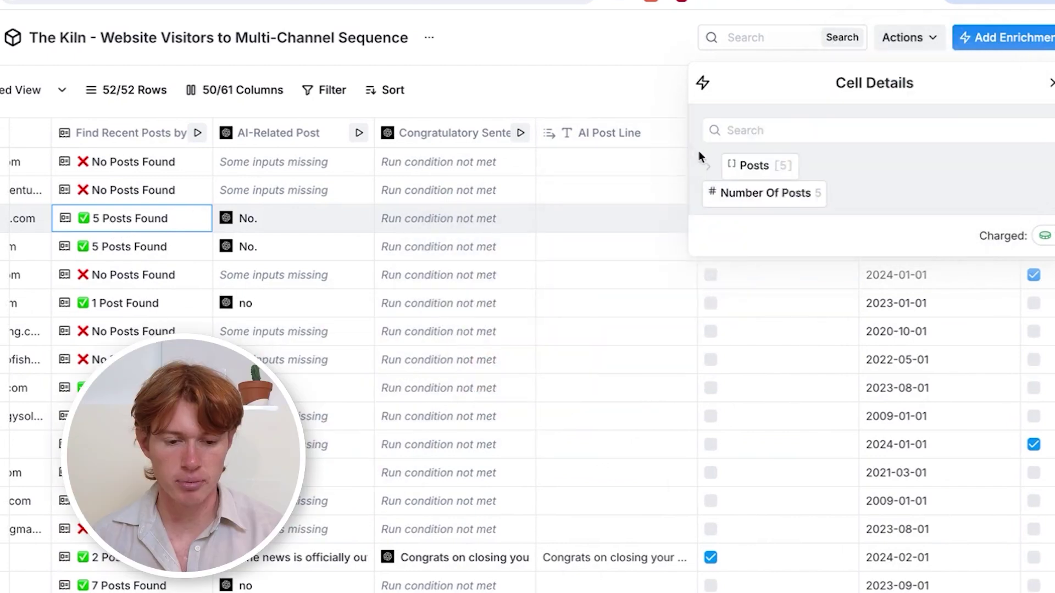
pyautogui.click(708, 167)
pyautogui.click(714, 195)
pyautogui.click(714, 194)
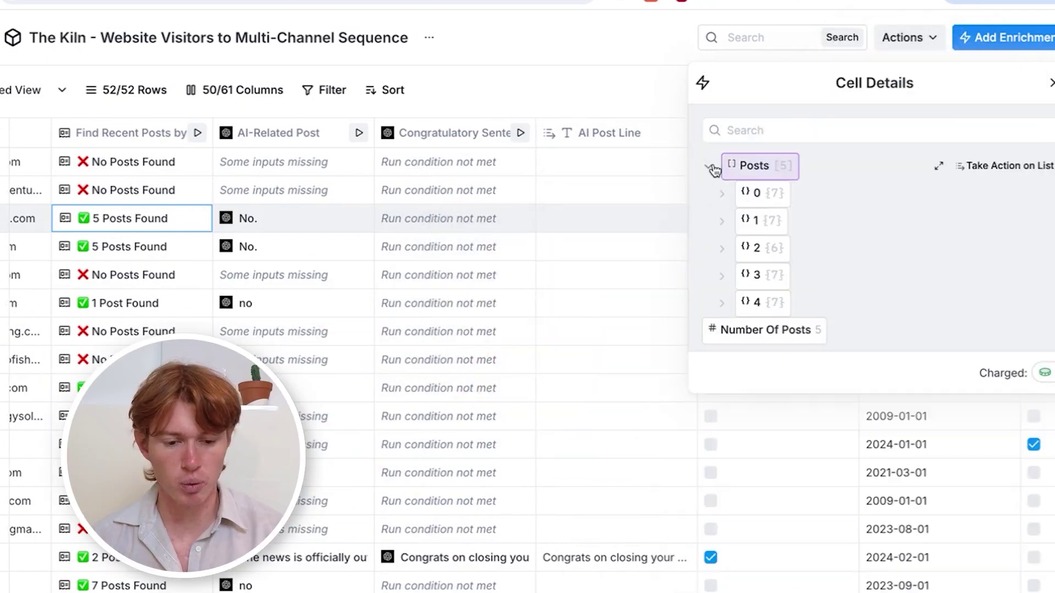
pyautogui.click(715, 195)
pyautogui.click(717, 195)
pyautogui.click(719, 221)
pyautogui.click(719, 225)
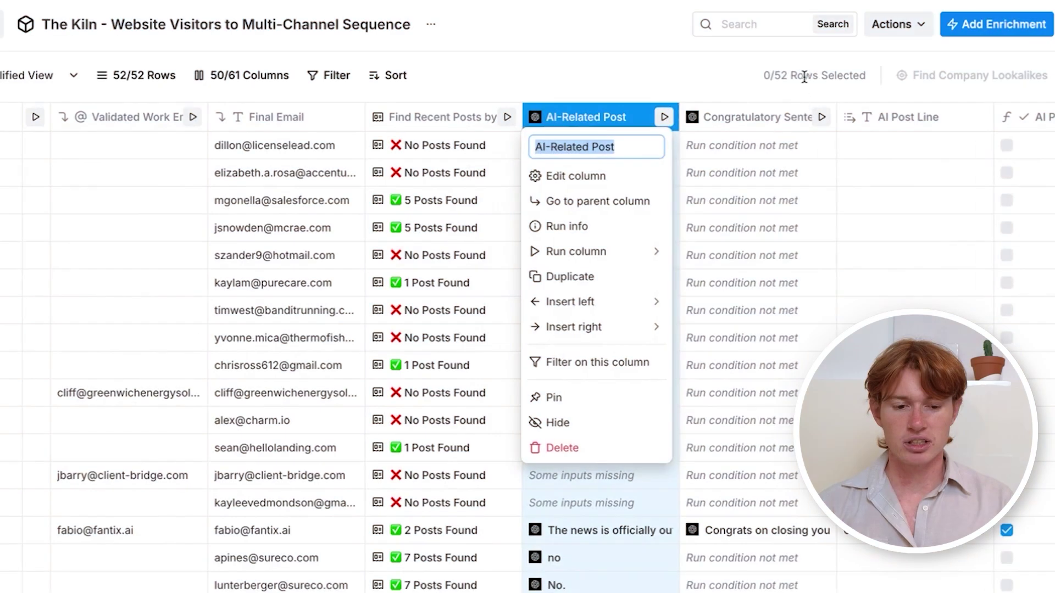
# - Search the available enrichments for "openai" to locate the ChatGPT: Generate text integration
pyautogui.press('Escape')
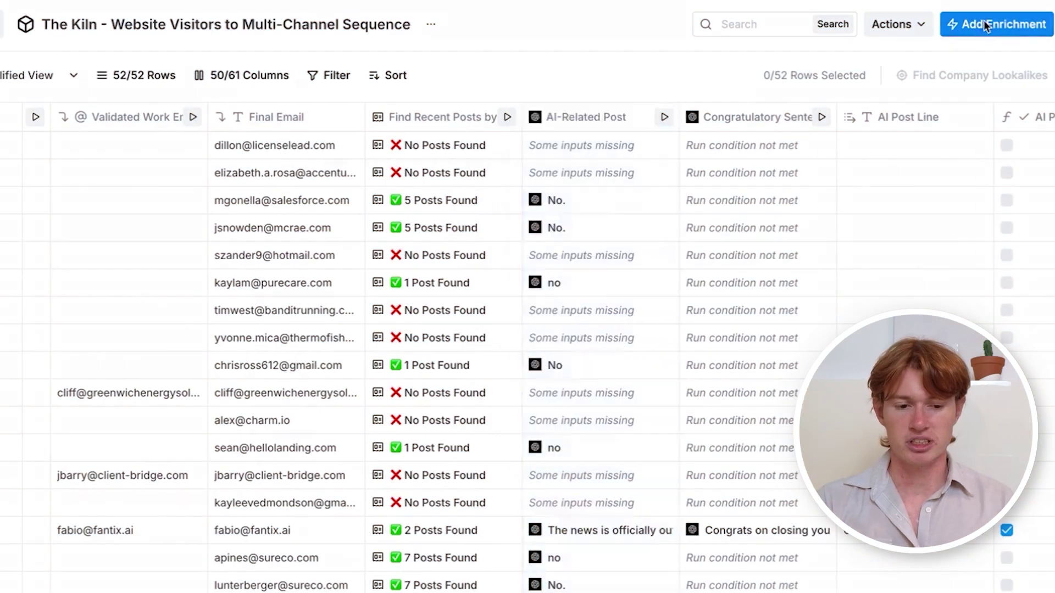
pyautogui.click(956, 24)
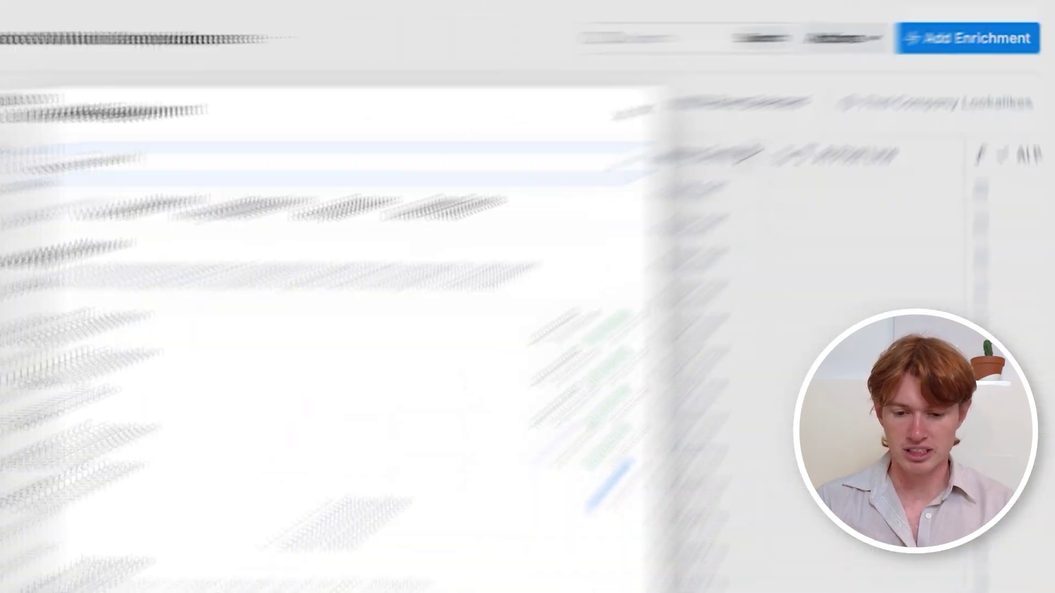
pyautogui.write('openai')
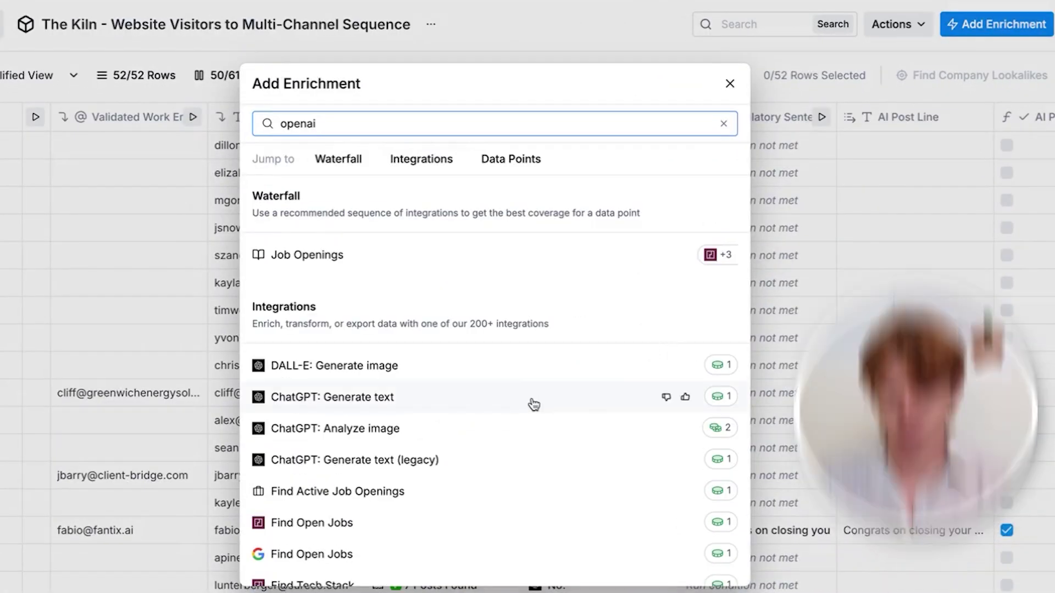
pyautogui.click(532, 404)
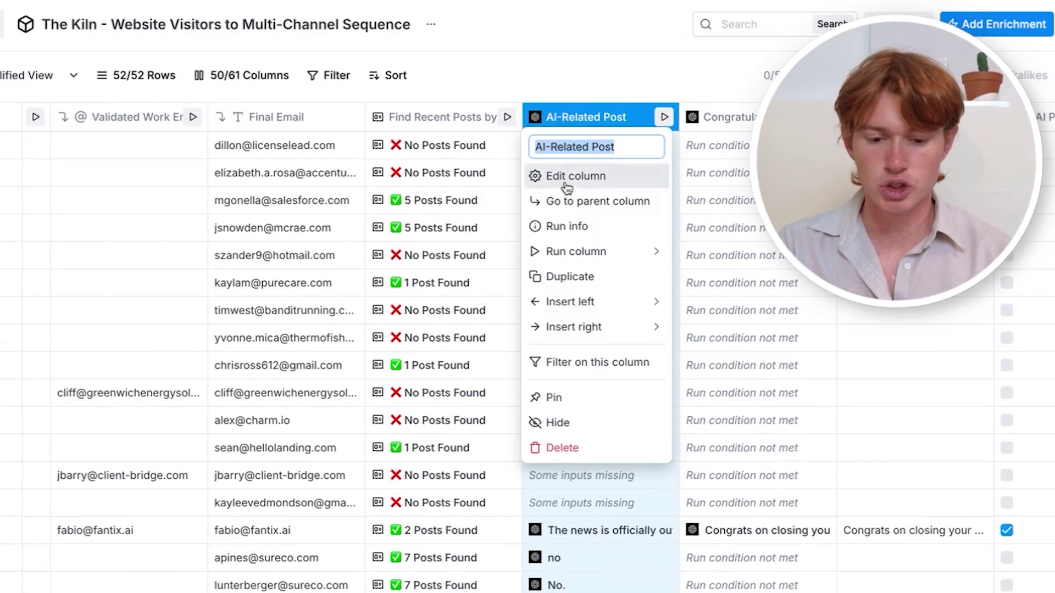
# - Edit the AI-Related Post column and insert the posts list from Find Recent Posts by User or Company after "Here are the posts:" in the prompt
pyautogui.click(572, 170)
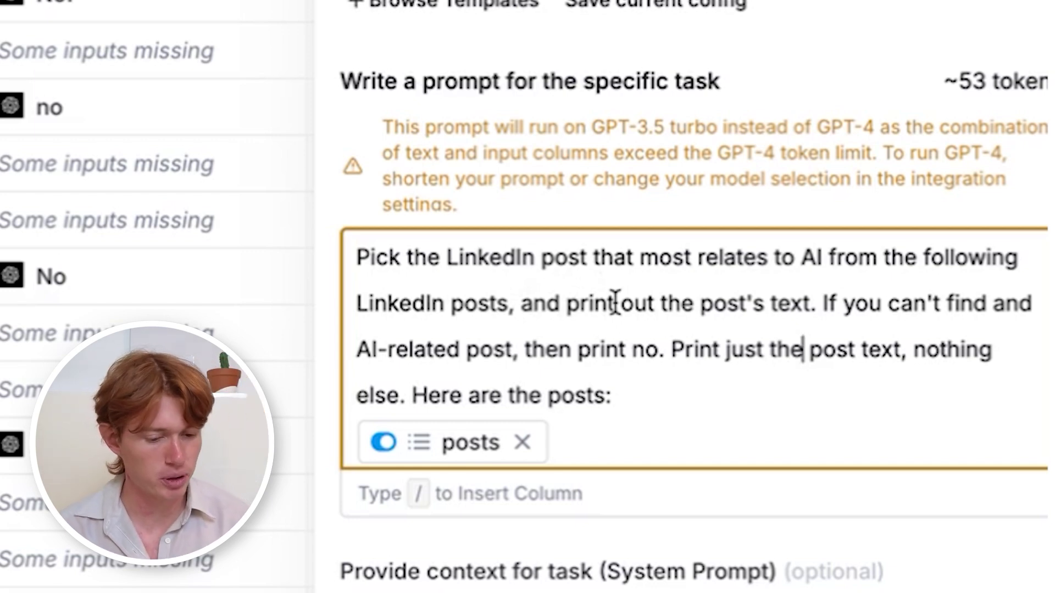
pyautogui.click(621, 395)
pyautogui.write('/')
pyautogui.scroll(-2, 525, 317)
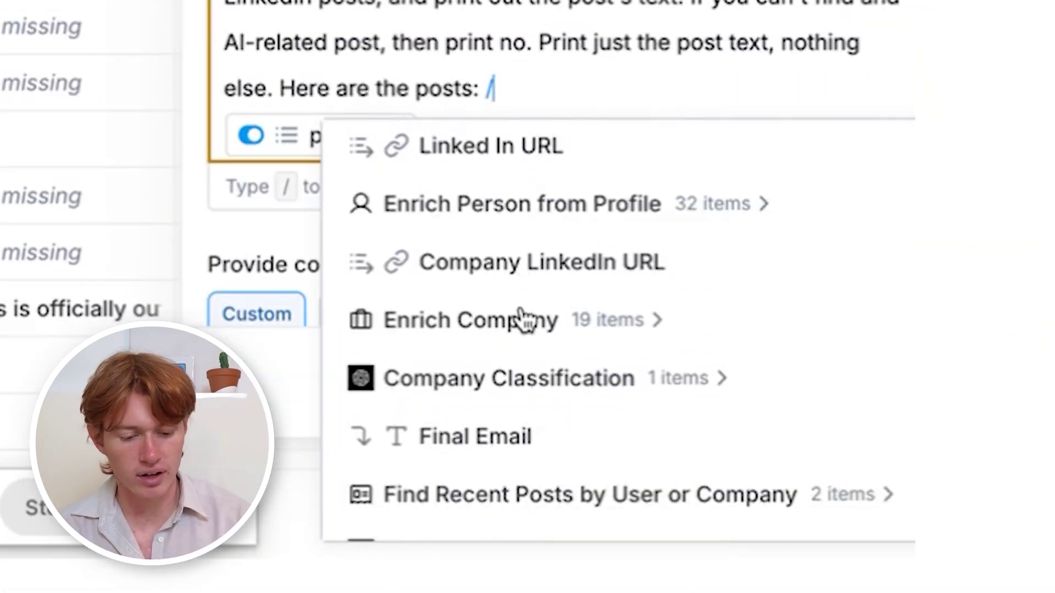
pyautogui.scroll(-3, 525, 318)
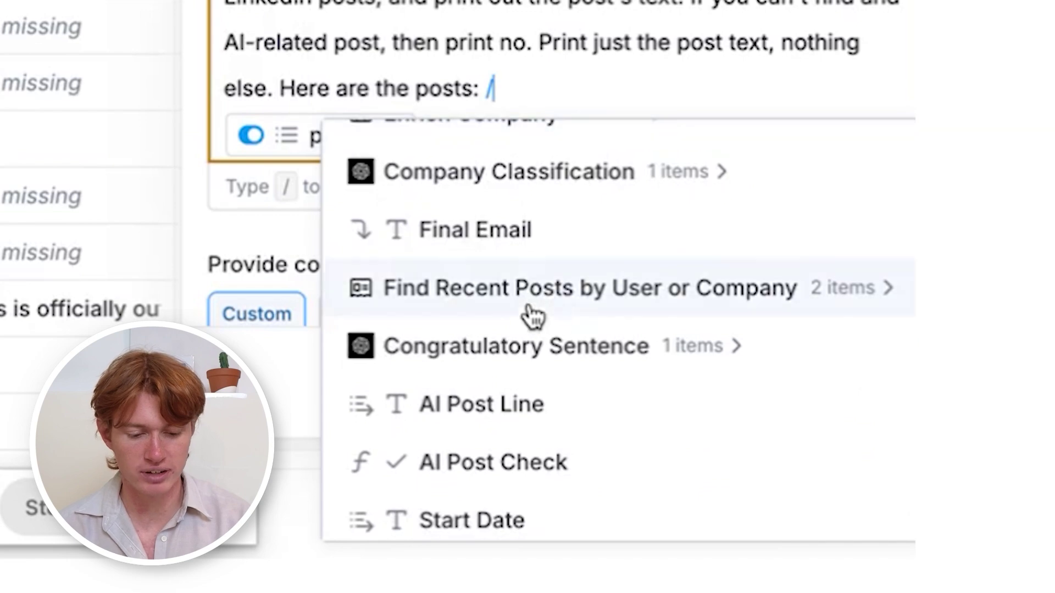
pyautogui.click(586, 299)
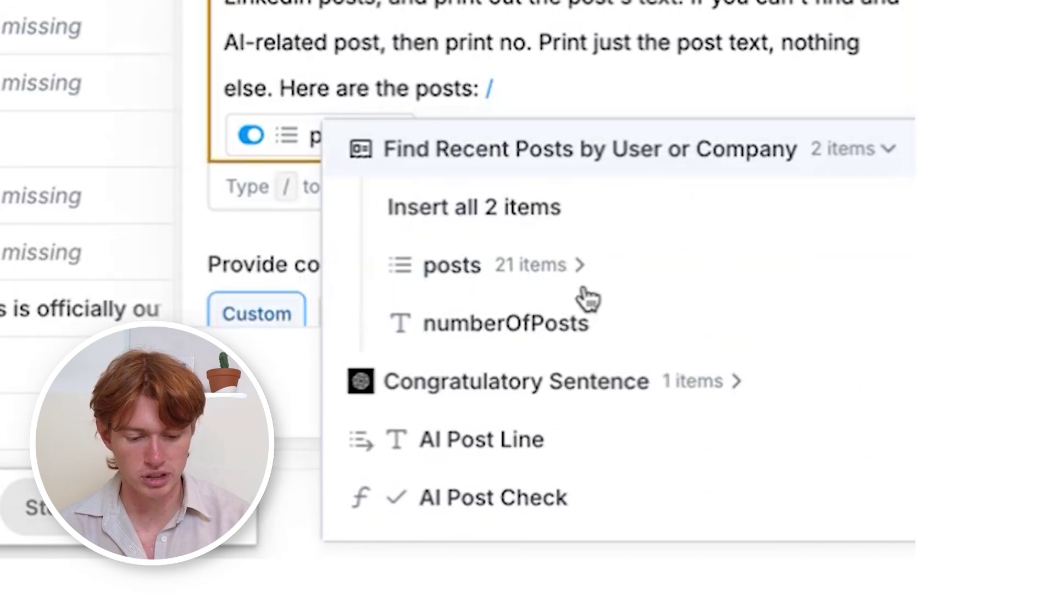
pyautogui.click(500, 276)
pyautogui.click(647, 89)
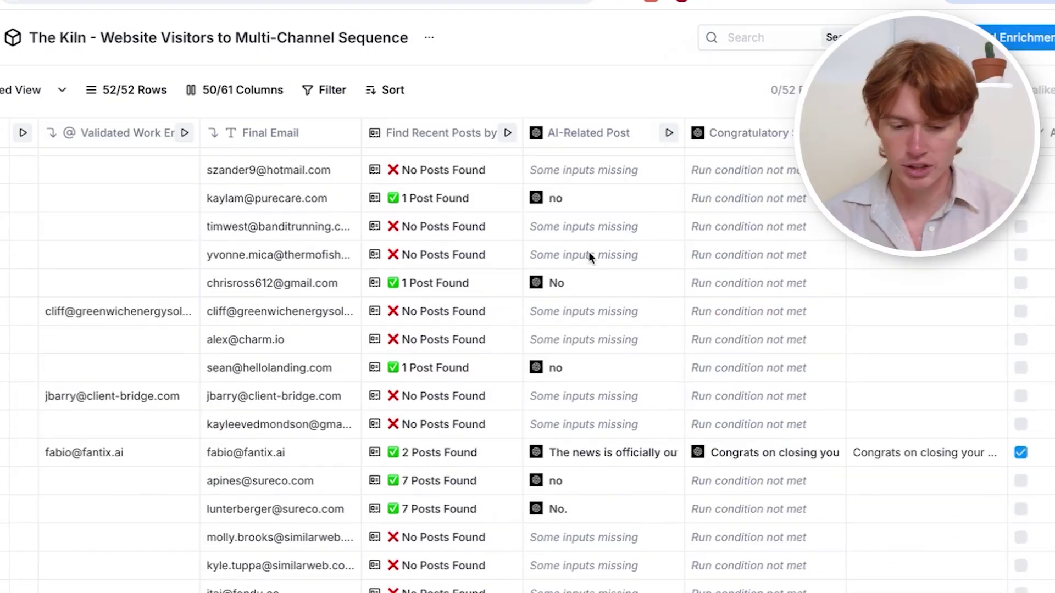
# - Look through the AI-Related Post results and view the full response of the first matching post
pyautogui.scroll(-5, 597, 432)
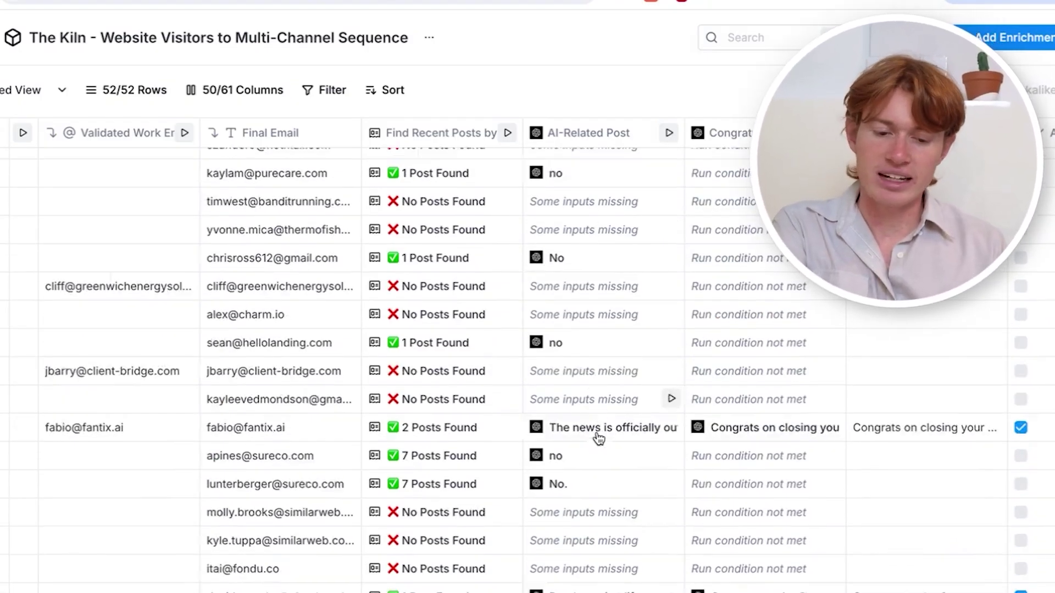
pyautogui.scroll(-6, 597, 432)
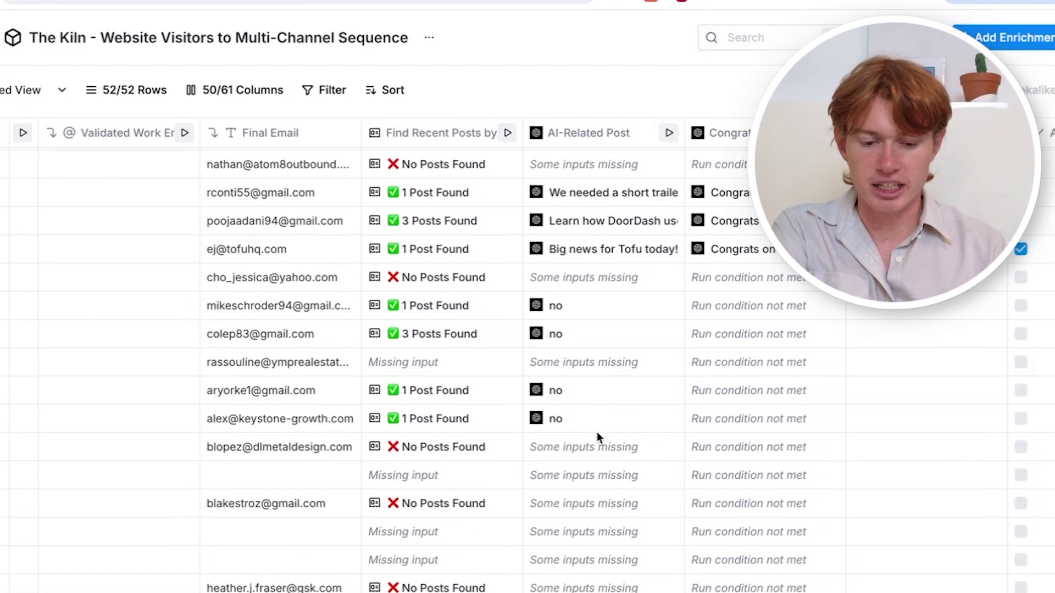
pyautogui.scroll(8, 597, 432)
pyautogui.hscroll(3, 595, 348)
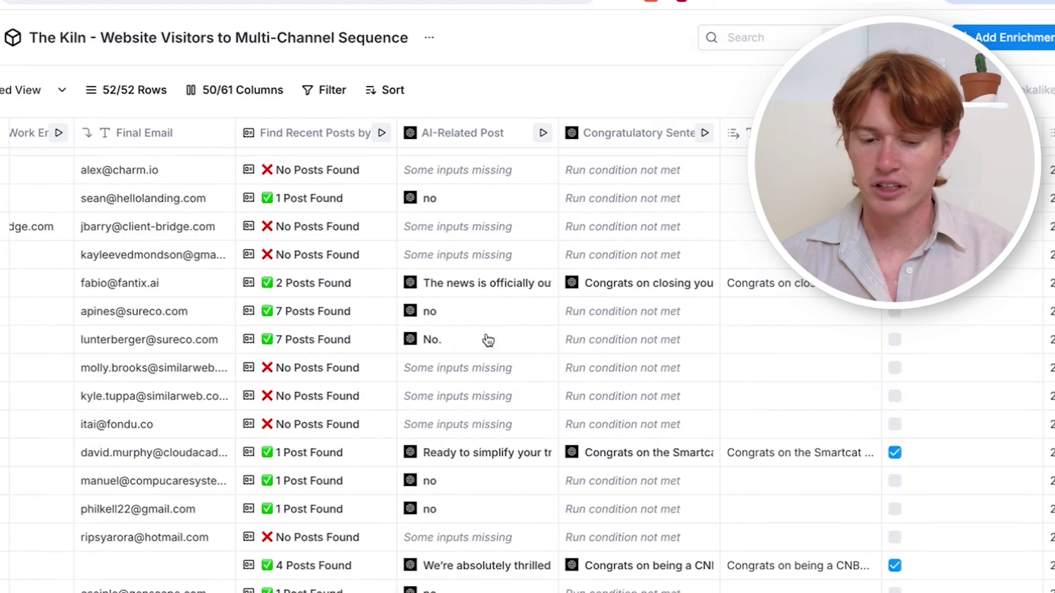
pyautogui.click(497, 295)
pyautogui.click(1047, 82)
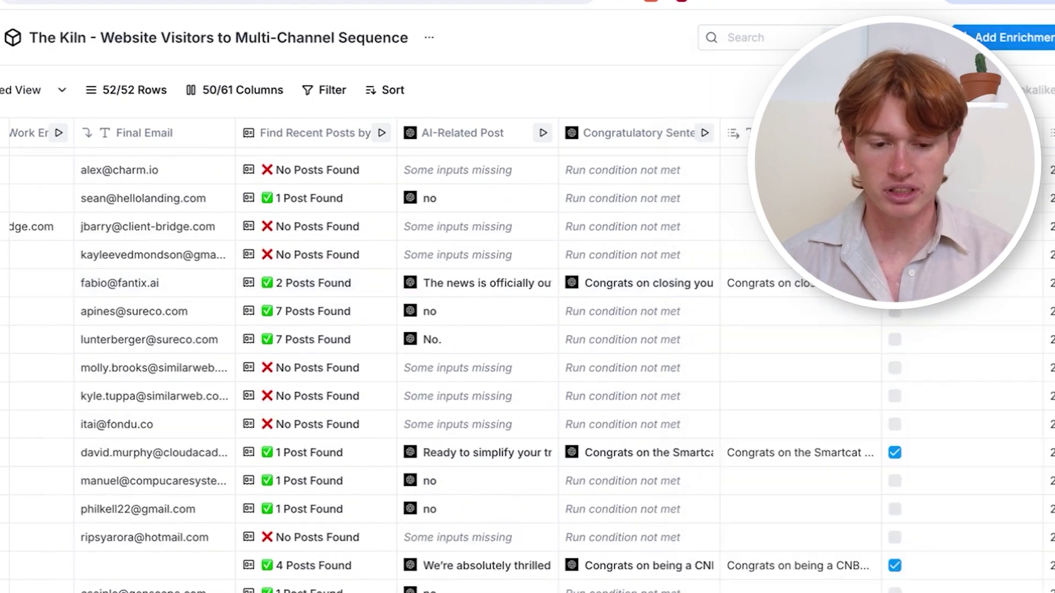
# - Review the Congratulatory Sentence column's prompt and the full text of two of its generated responses
pyautogui.hscroll(5, 446, 181)
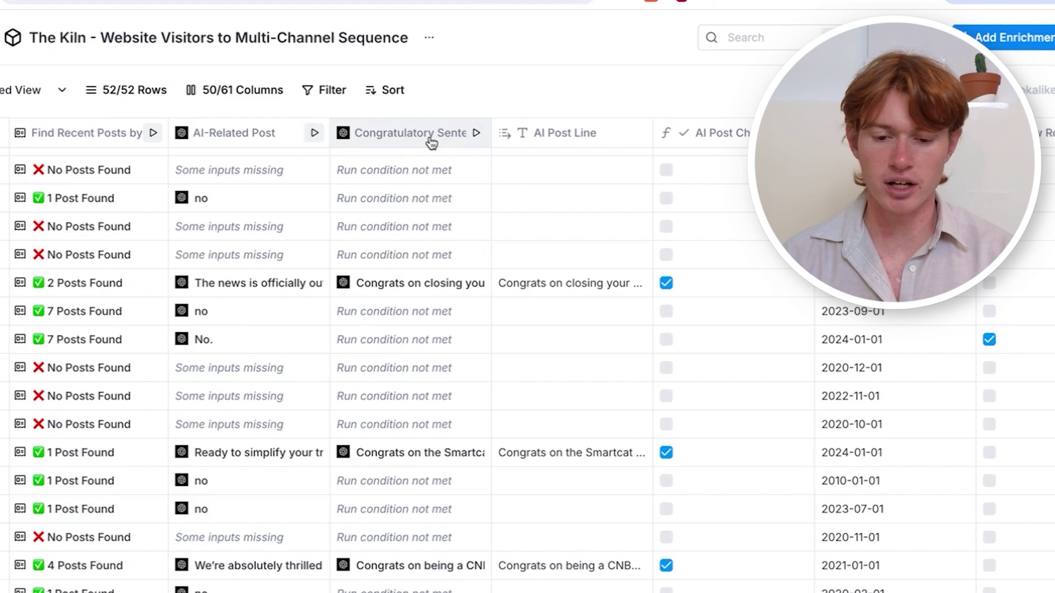
pyautogui.click(432, 143)
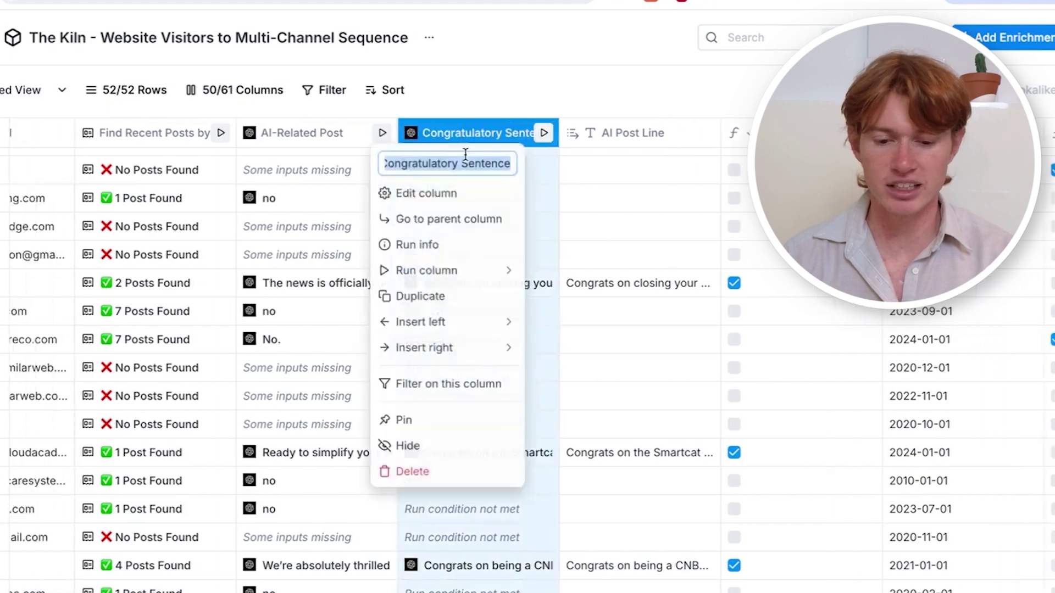
pyautogui.click(372, 259)
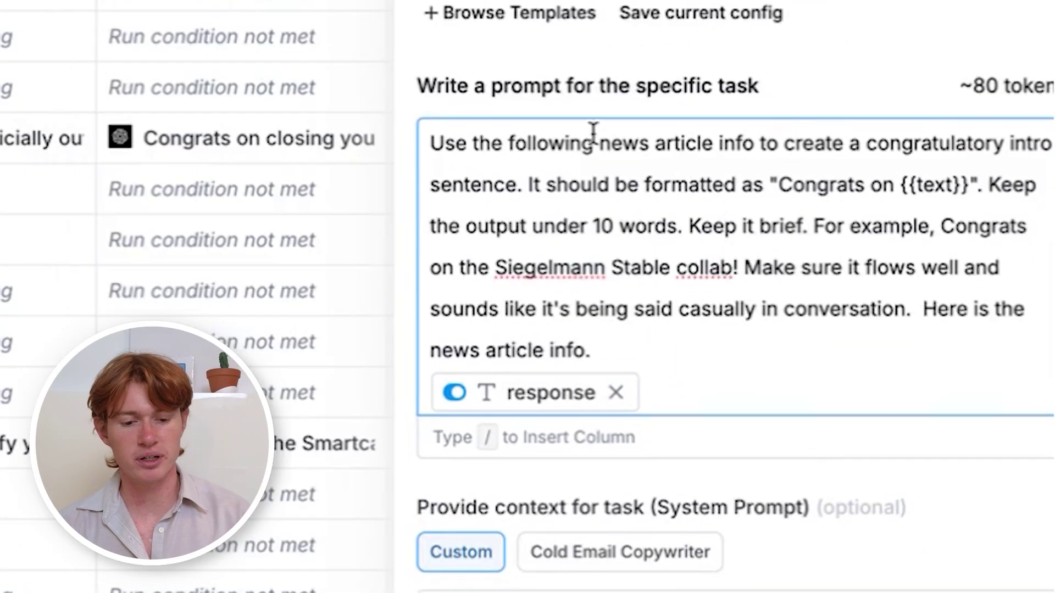
pyautogui.scroll(-2, 710, 215)
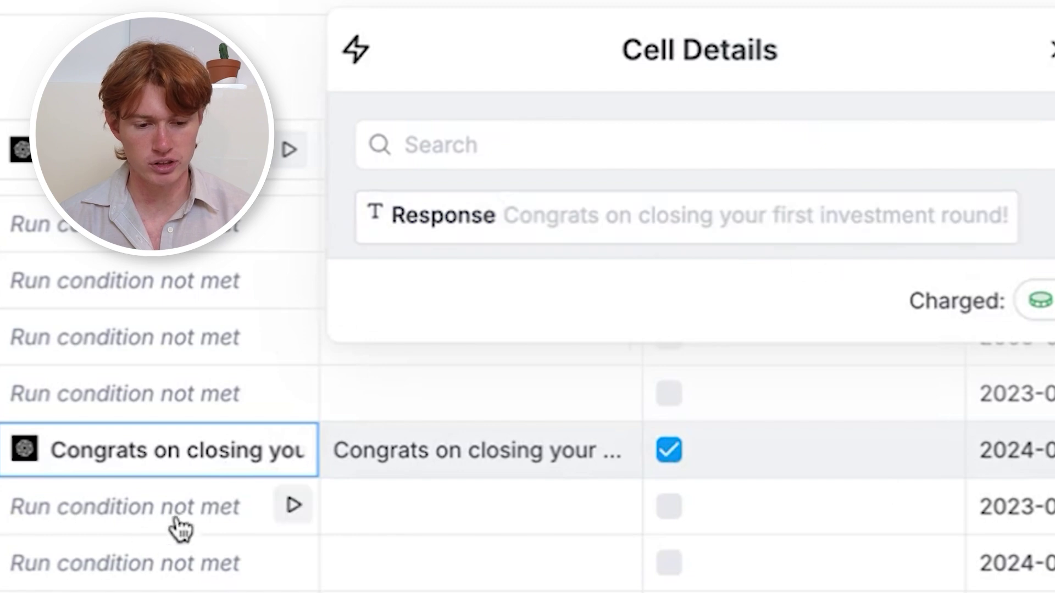
pyautogui.click(165, 149)
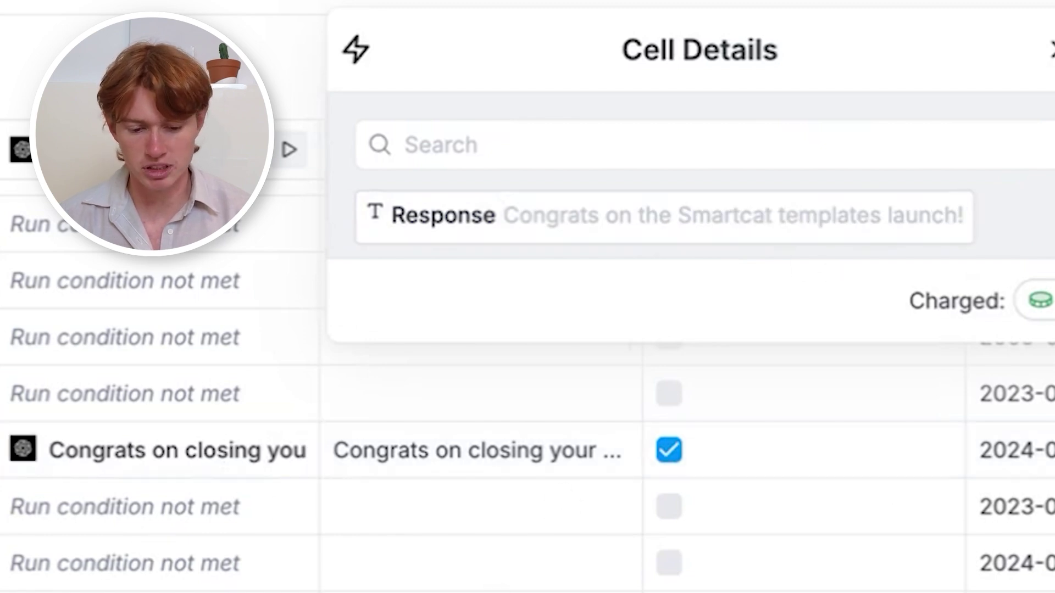
pyautogui.click(1046, 69)
# - Examine the AI Post Check column's checkbox formula and its AI formula helper, leaving the settings unsaved
pyautogui.hscroll(10, 803, 336)
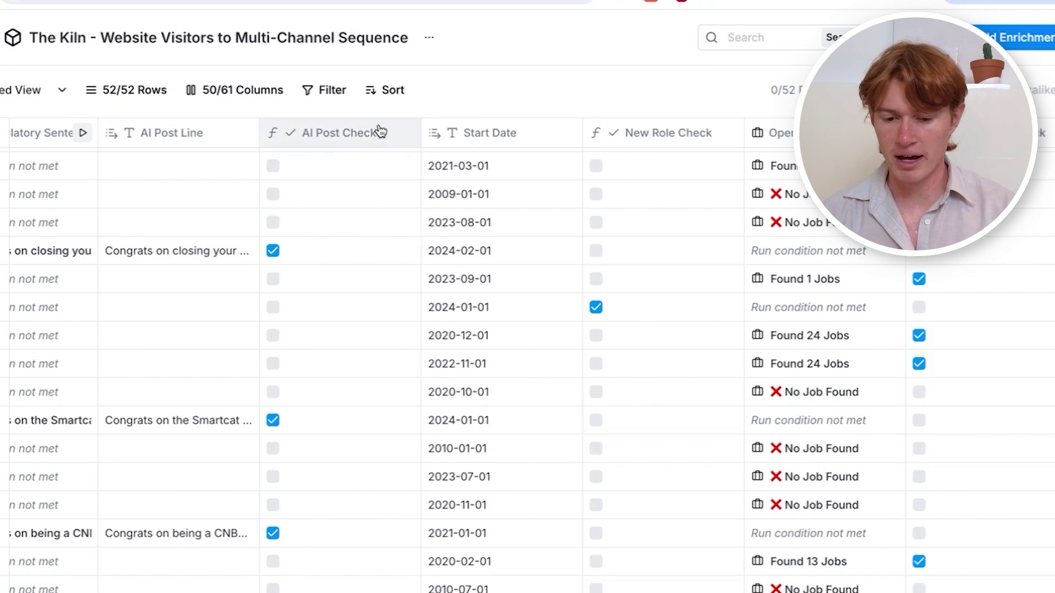
pyautogui.click(379, 133)
pyautogui.click(593, 231)
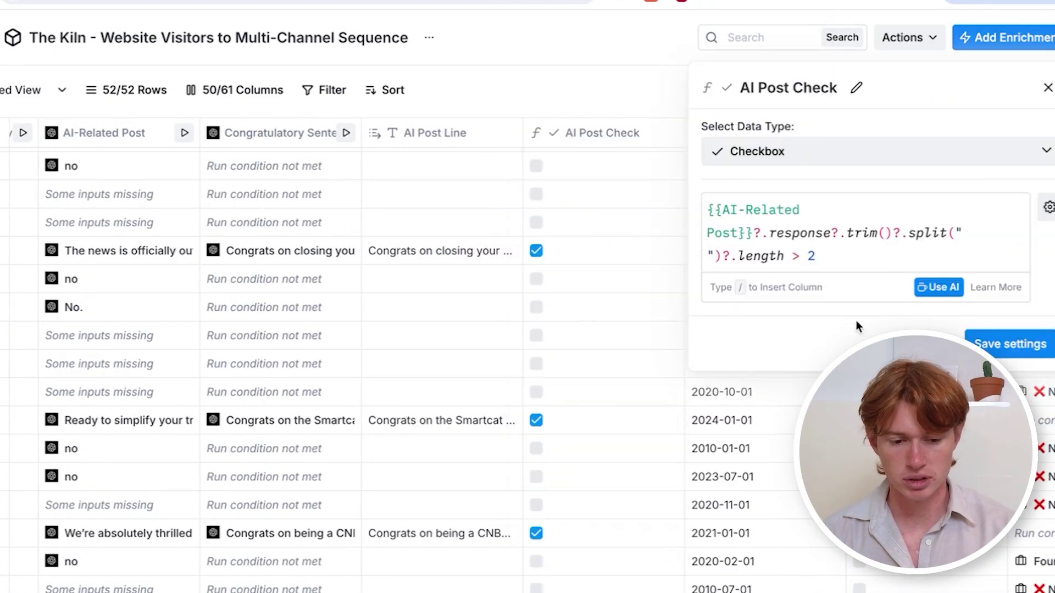
pyautogui.click(934, 288)
pyautogui.click(874, 108)
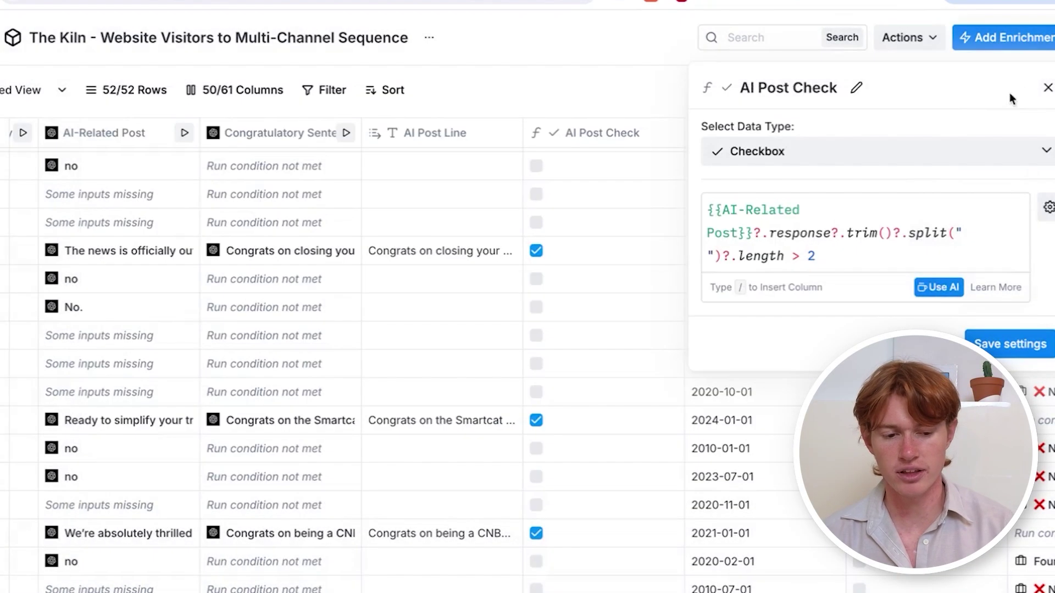
pyautogui.click(1047, 88)
pyautogui.click(424, 254)
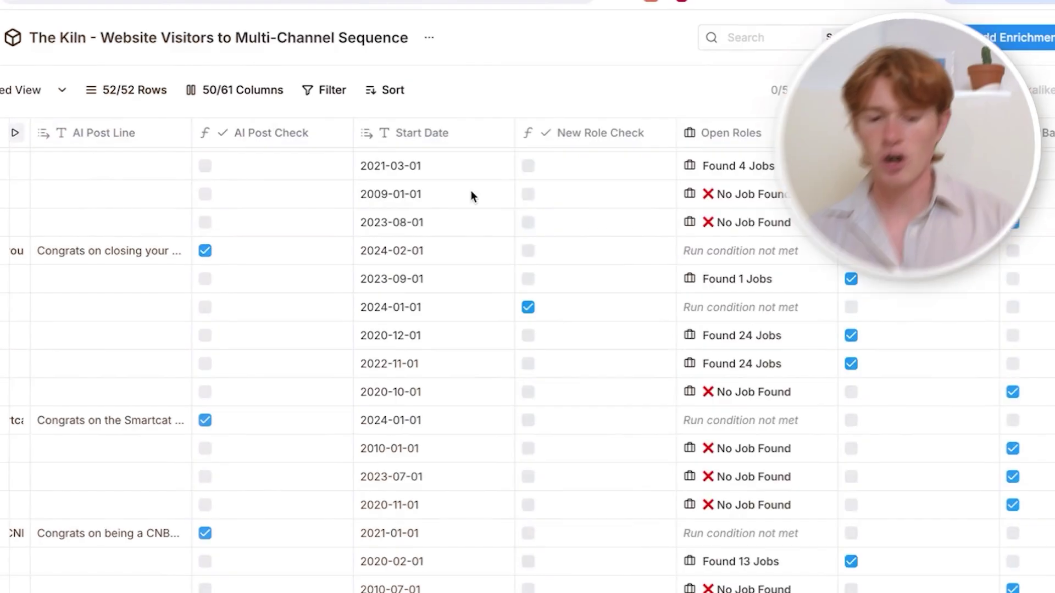
# - Examine the Latest Experience fields, including Start Date, in the Enrich Person from Profile record of the Landing visitor
pyautogui.hscroll(-5, 471, 192)
pyautogui.hscroll(-15, 472, 197)
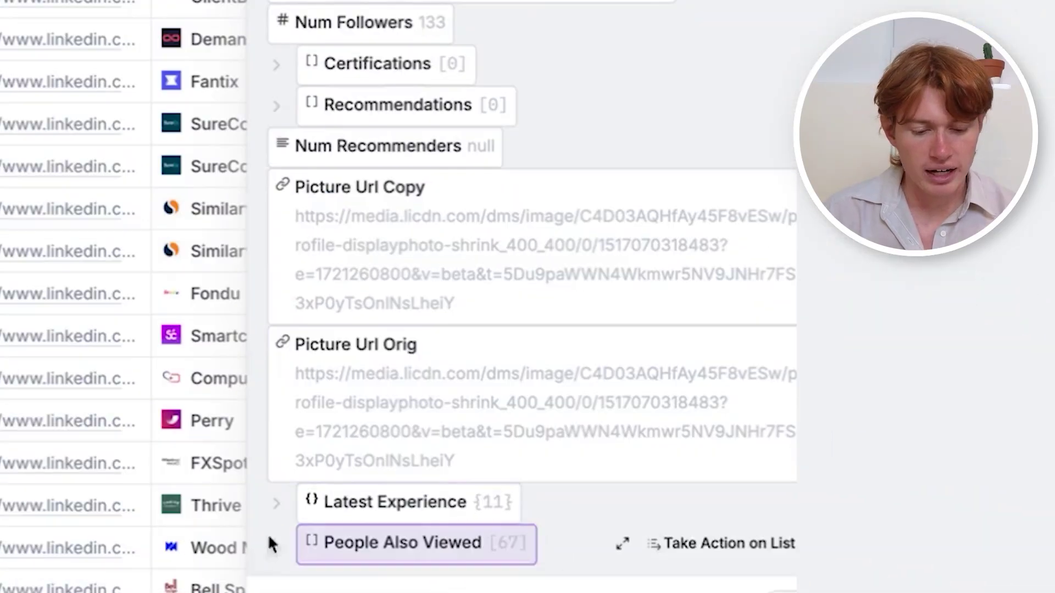
pyautogui.click(273, 509)
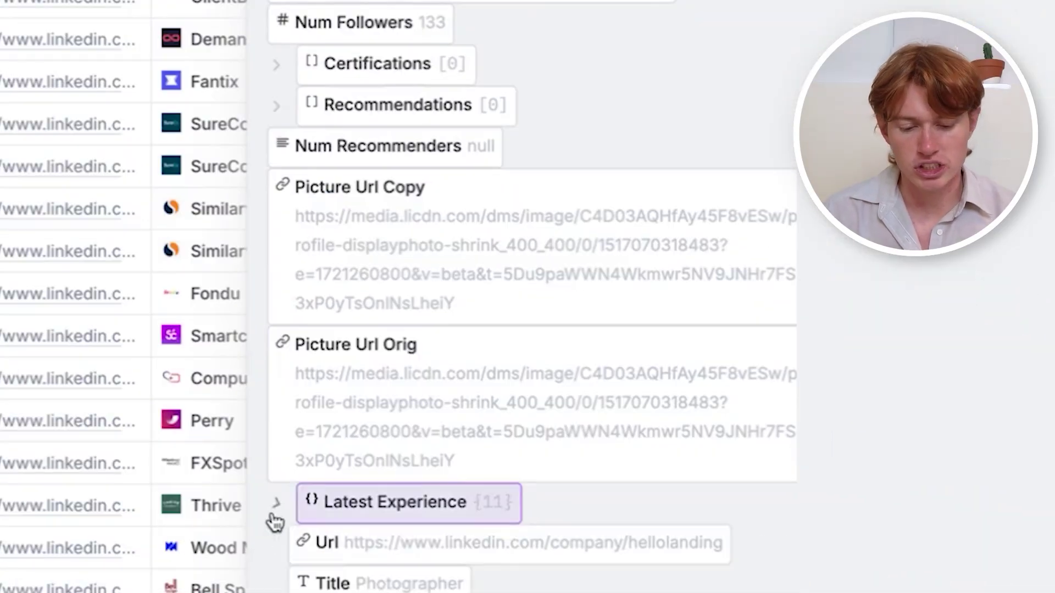
pyautogui.scroll(-6, 532, 327)
pyautogui.scroll(-1, 532, 328)
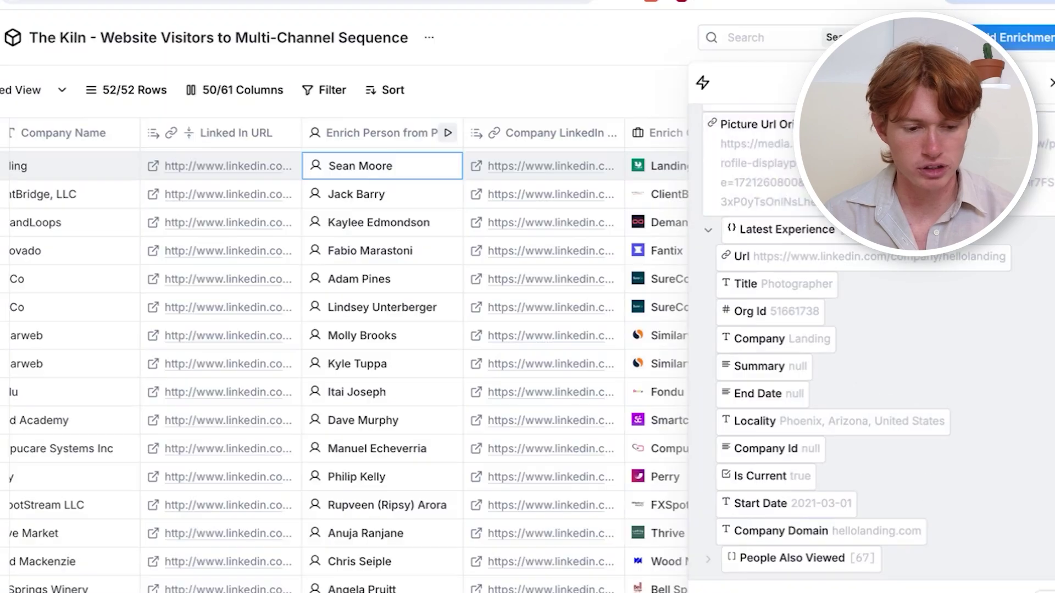
pyautogui.press('Escape')
# - Review the Open Roles column's configuration and its job results alongside the Open Roles Check column
pyautogui.hscroll(10, 906, 259)
pyautogui.hscroll(15, 906, 259)
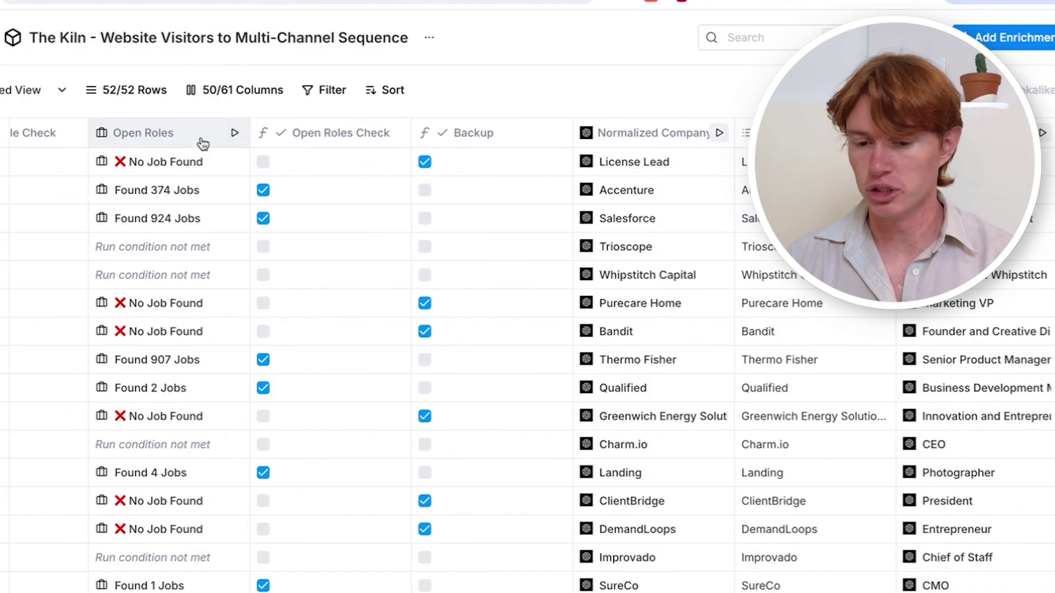
pyautogui.click(198, 138)
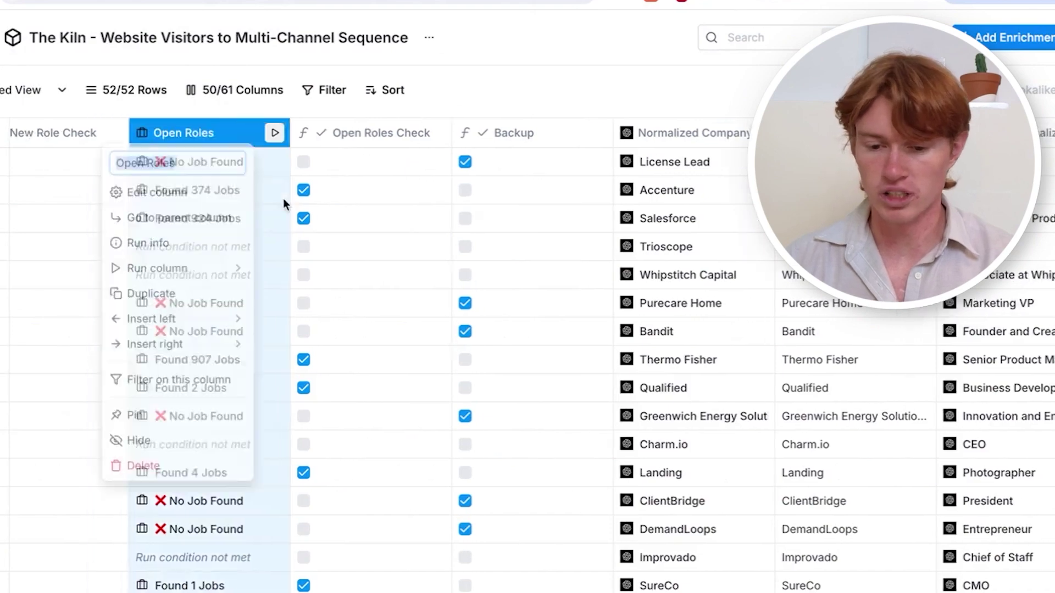
pyautogui.click(148, 192)
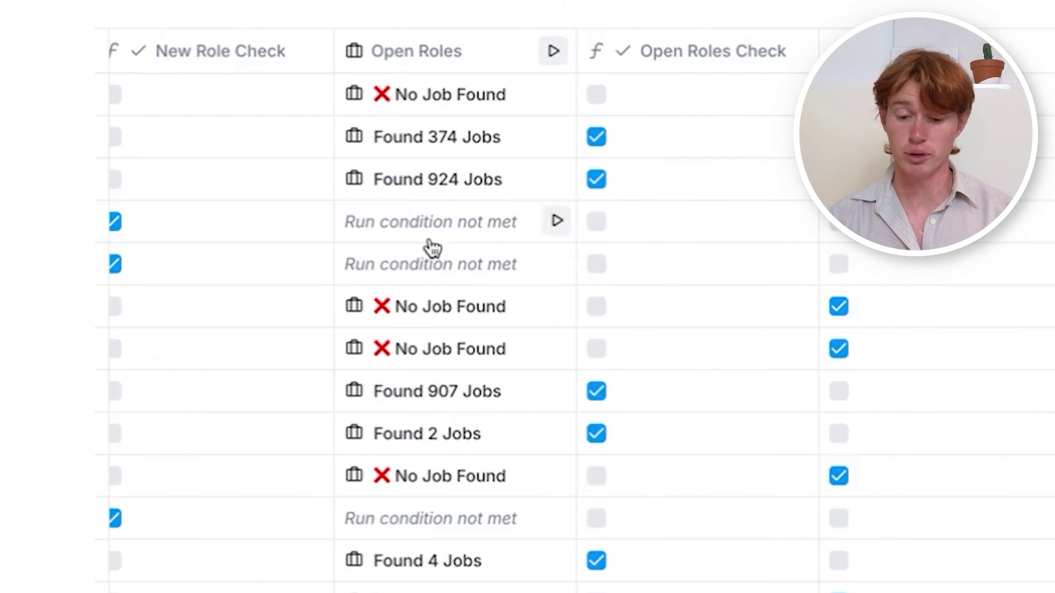
pyautogui.scroll(-1, 431, 414)
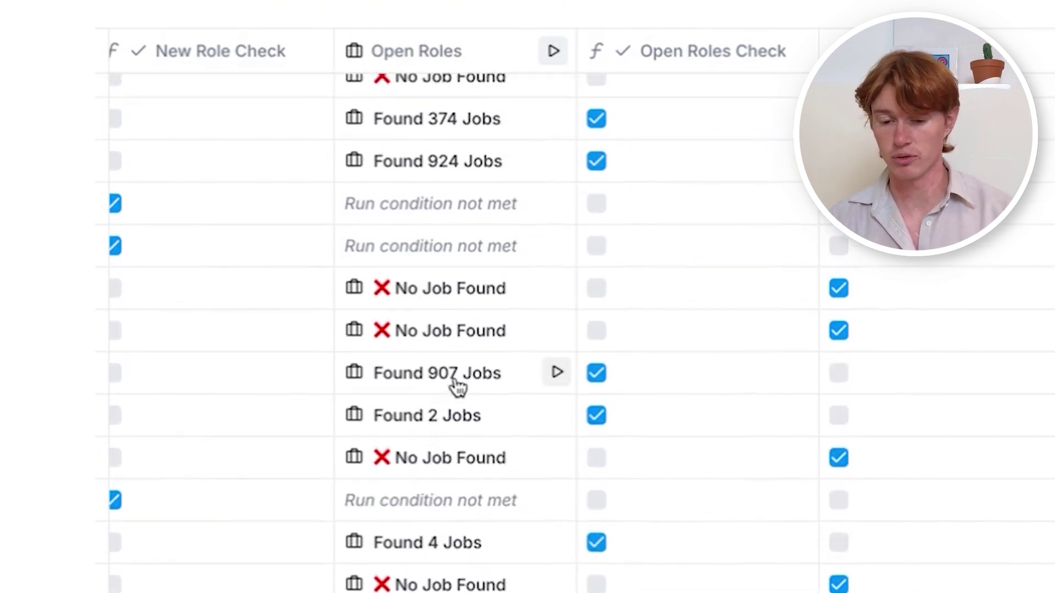
pyautogui.scroll(1, 477, 343)
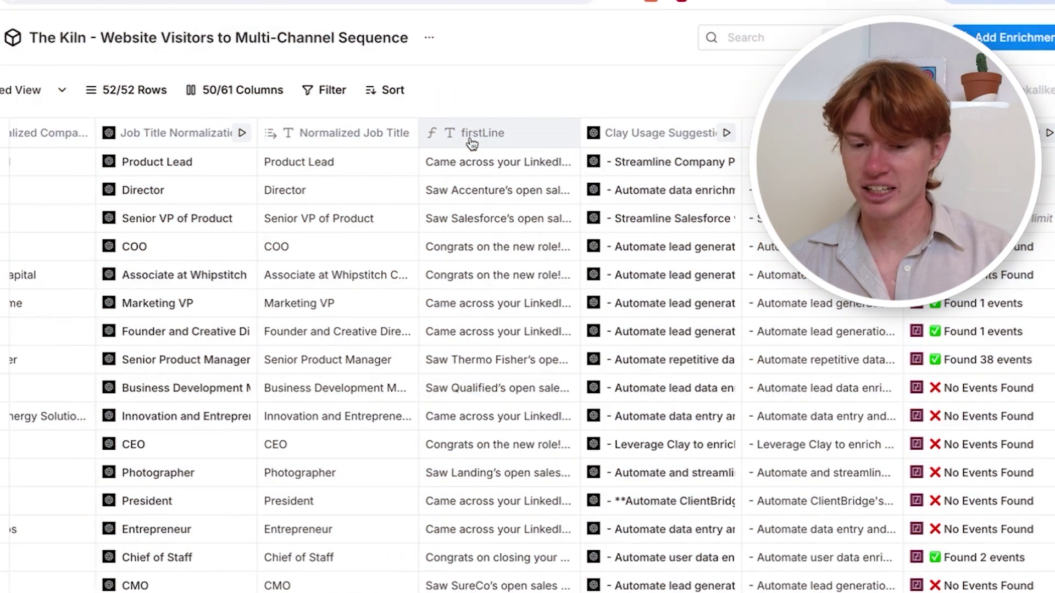
# - Examine the firstLine column's formula and its full AI prompt from AI Post Check through Backup, leaving the settings unsaved
pyautogui.click(480, 139)
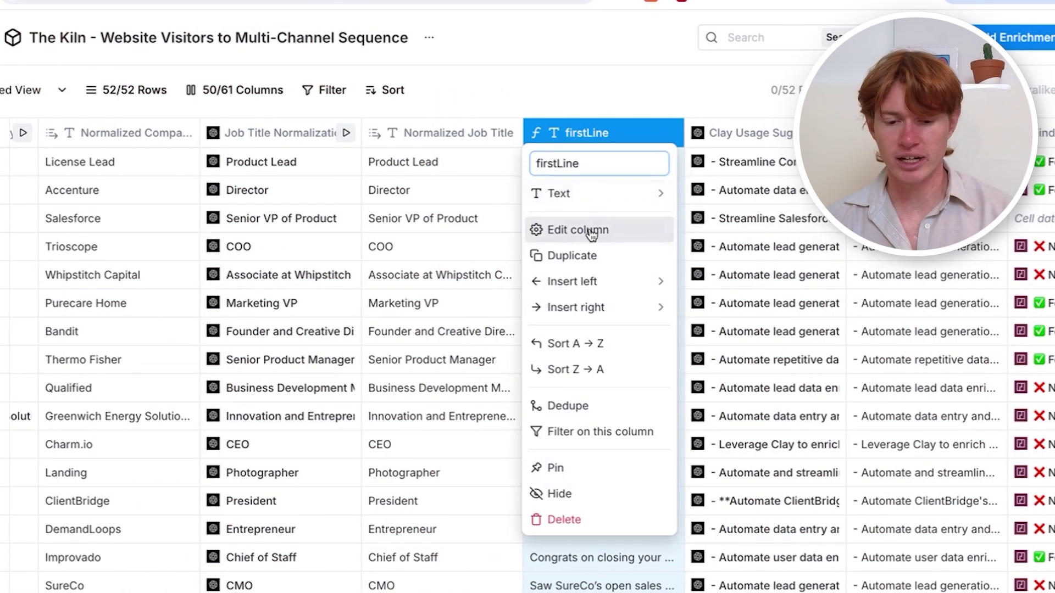
pyautogui.click(585, 230)
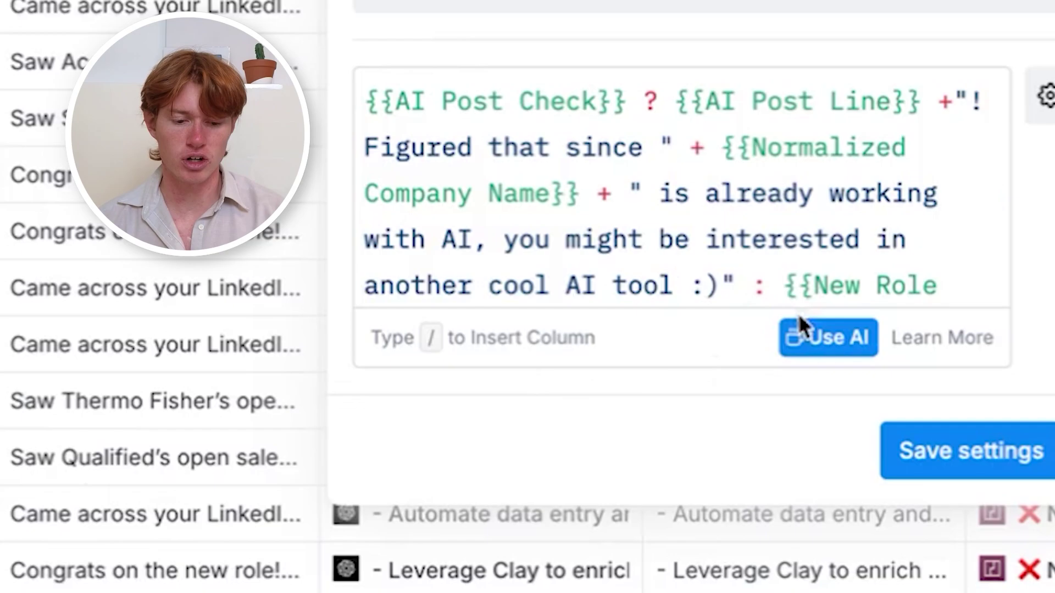
pyautogui.click(801, 324)
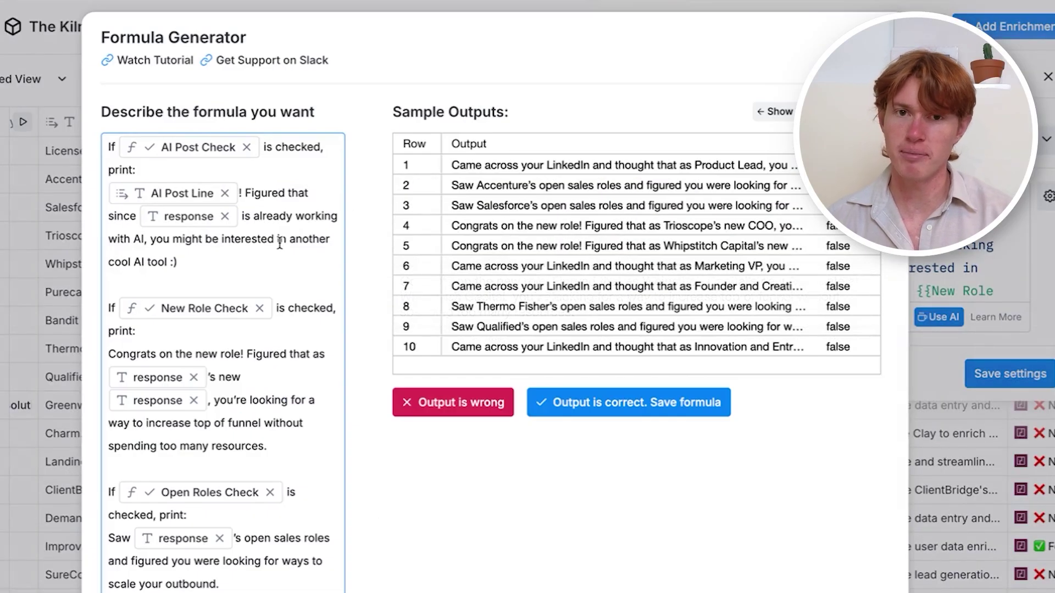
pyautogui.scroll(-1, 280, 244)
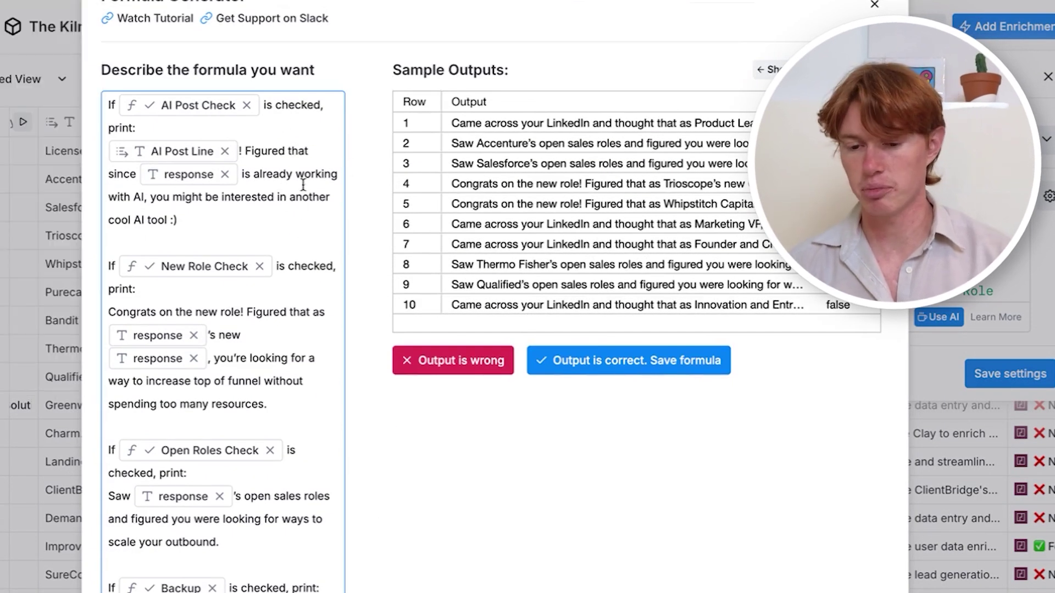
pyautogui.scroll(-3, 303, 185)
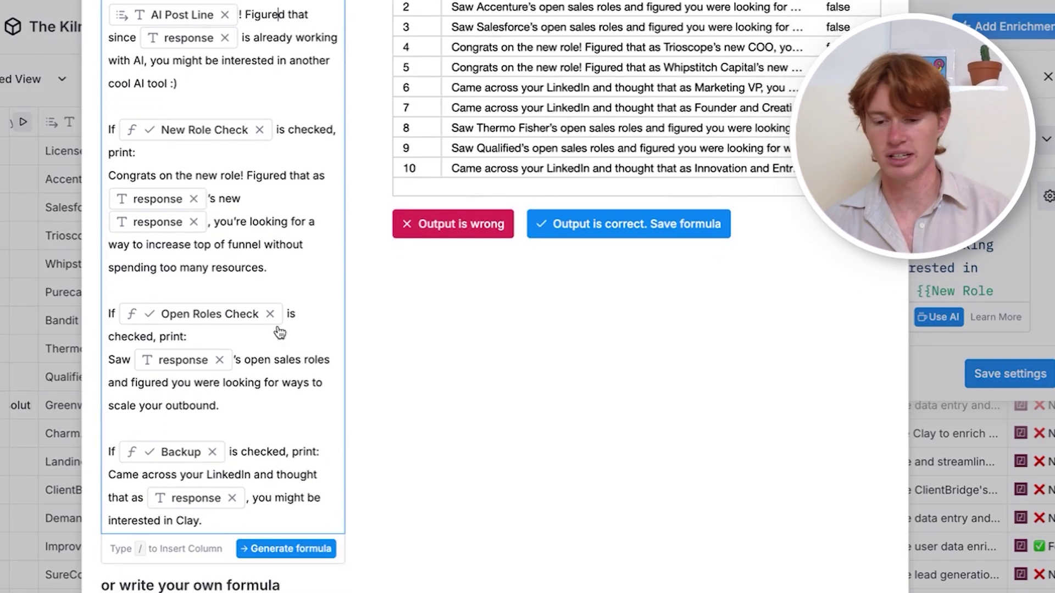
pyautogui.scroll(4, 271, 367)
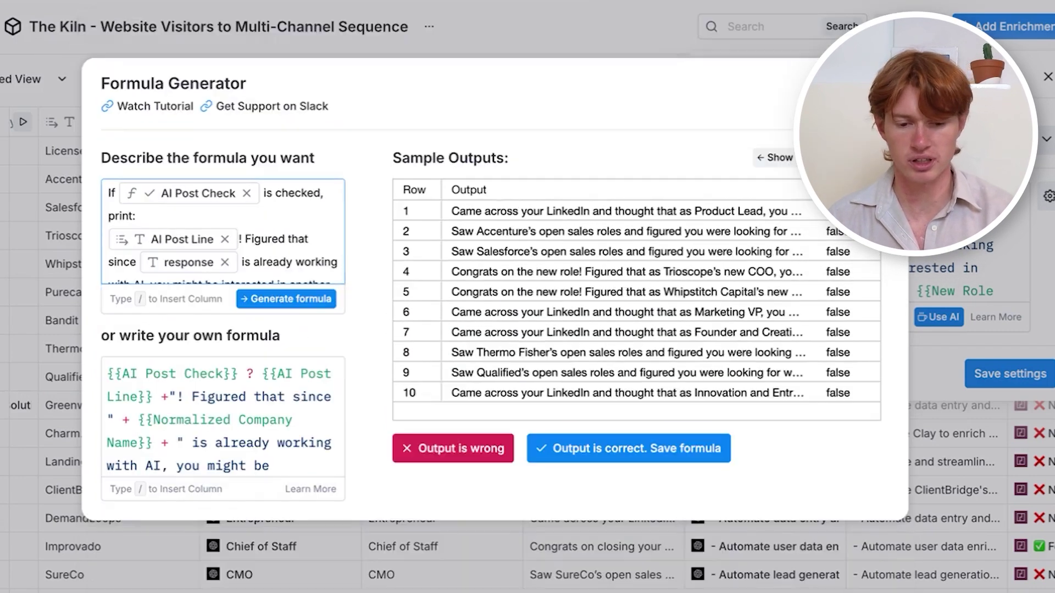
pyautogui.click(1047, 79)
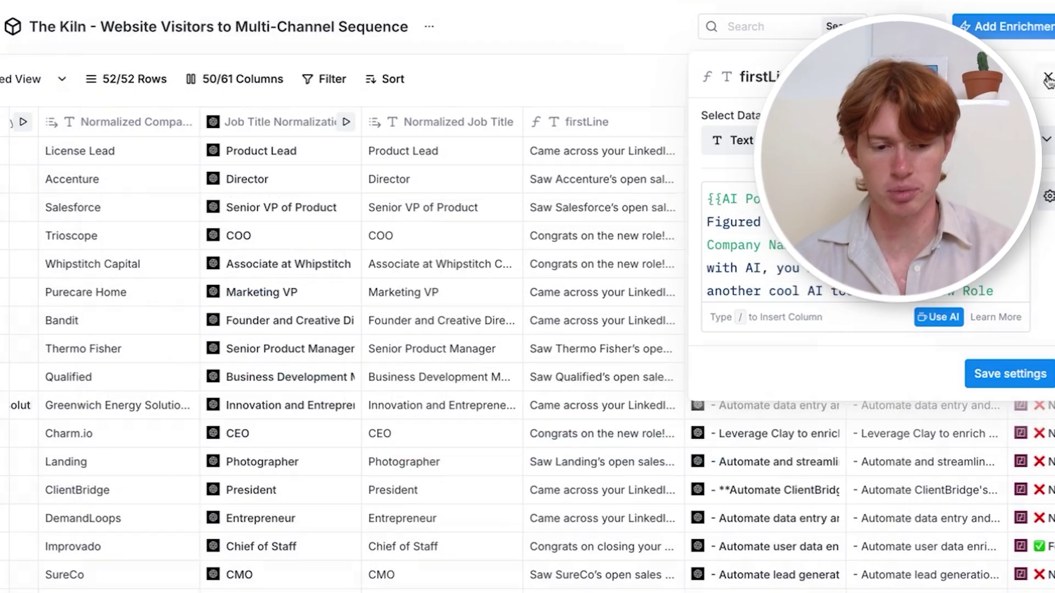
pyautogui.click(1045, 77)
# - Switch to the Personalizations notes and highlight the {{clayUseCases}} variable below the firstLine waterfall
pyautogui.click(615, 156)
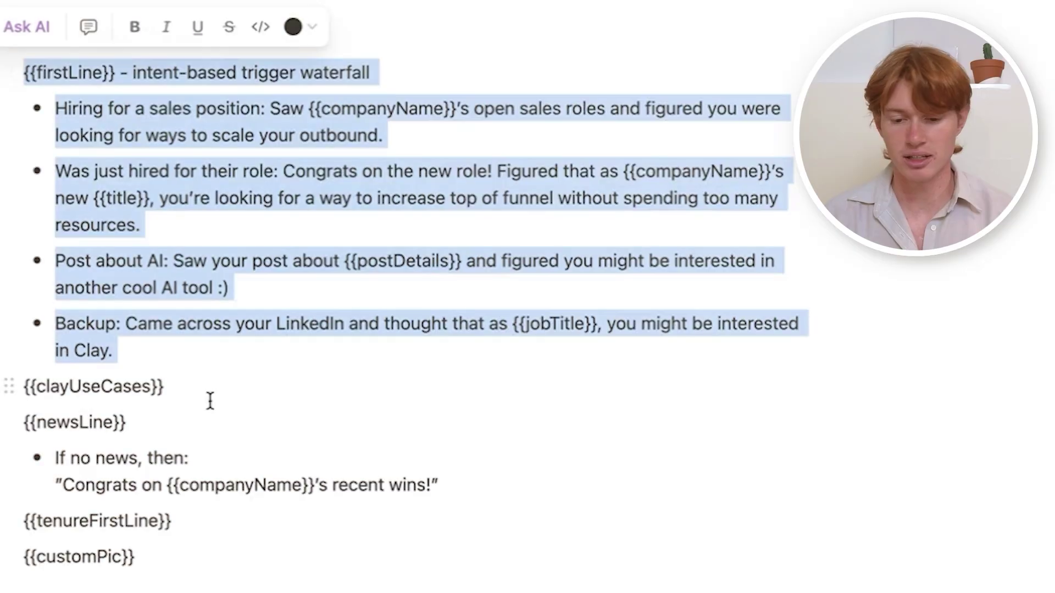
pyautogui.click(256, 385)
pyautogui.moveTo(53, 385); pyautogui.dragTo(24, 383)
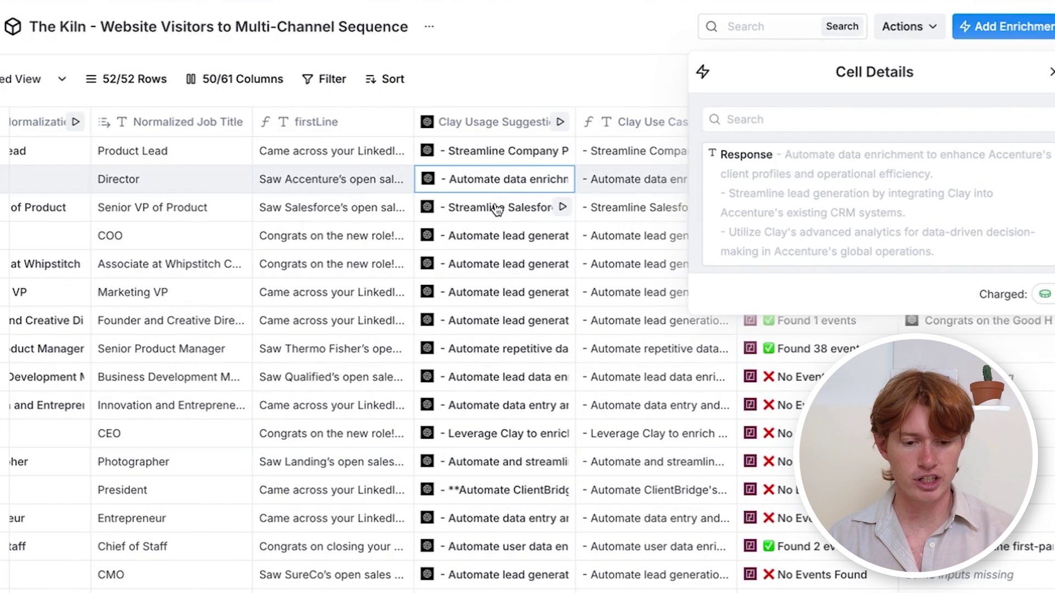
# - Read the Clay Usage Suggestions responses one after another, from the Salesforce row through the Qualified row
pyautogui.click(497, 209)
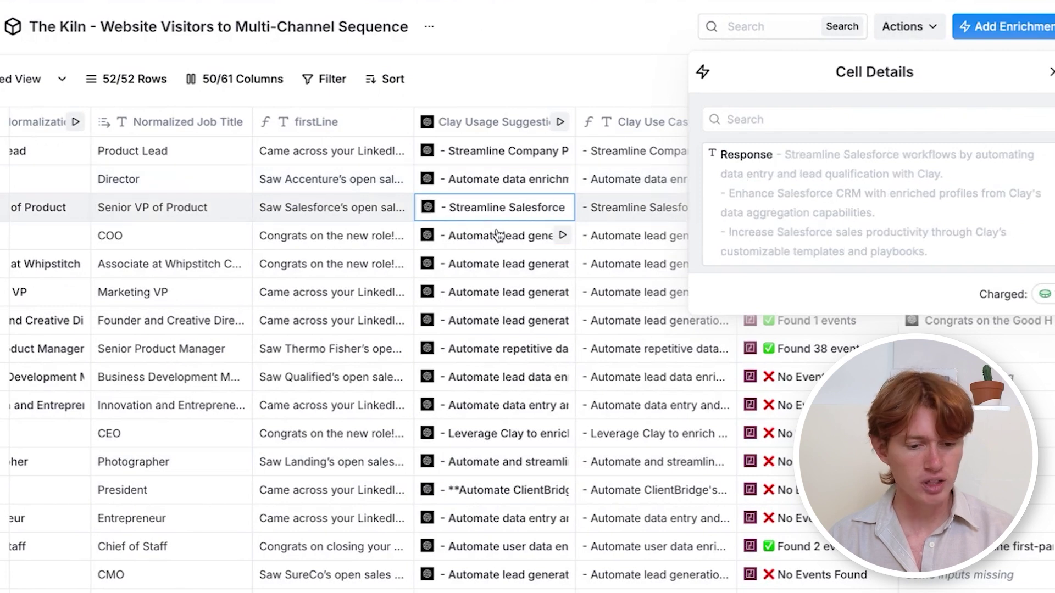
pyautogui.click(498, 236)
pyautogui.click(497, 265)
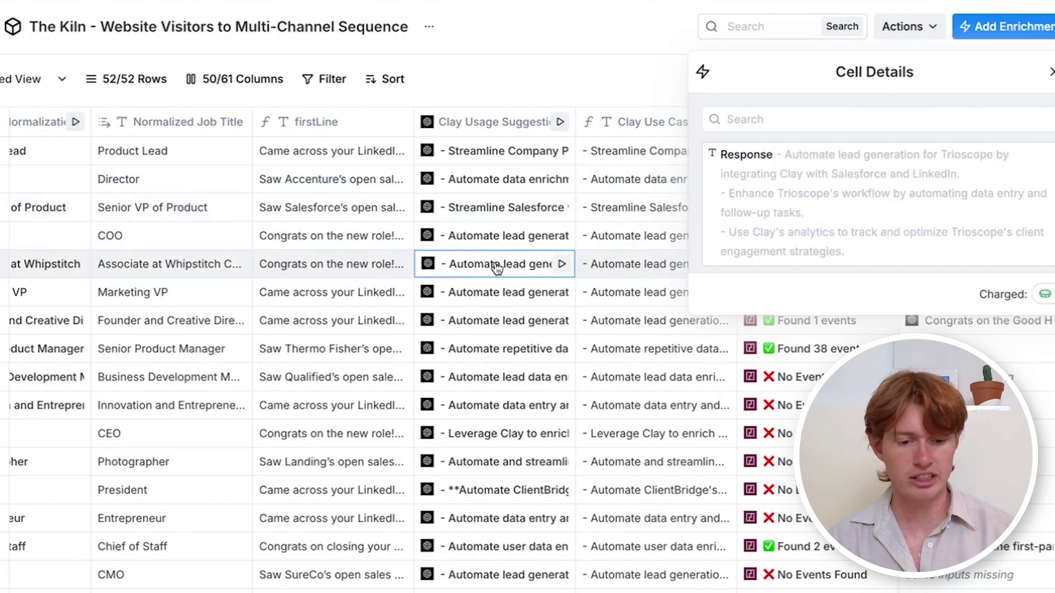
pyautogui.click(499, 294)
pyautogui.click(498, 324)
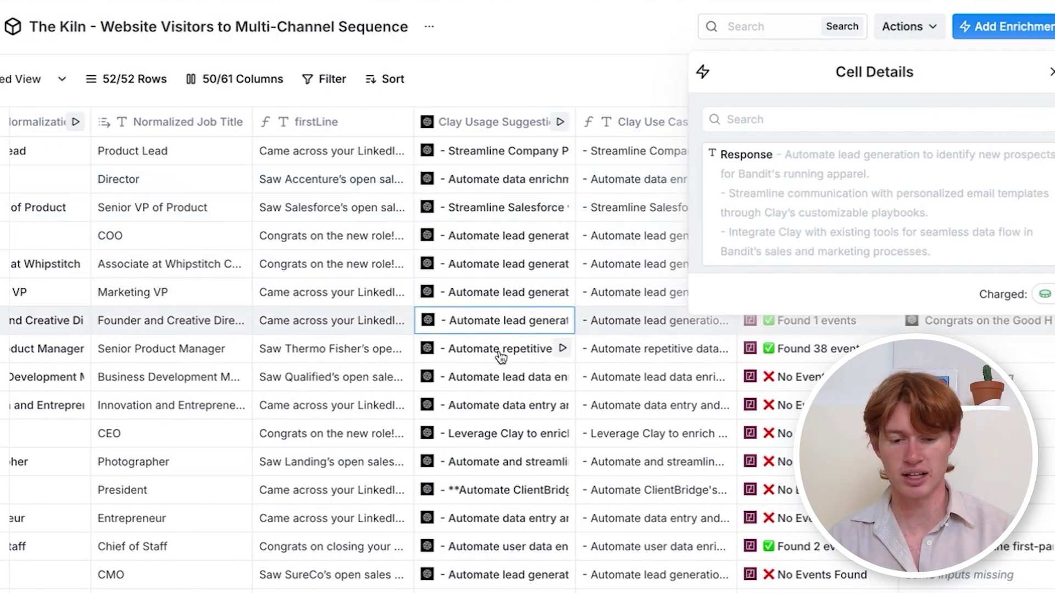
pyautogui.click(500, 357)
pyautogui.click(501, 379)
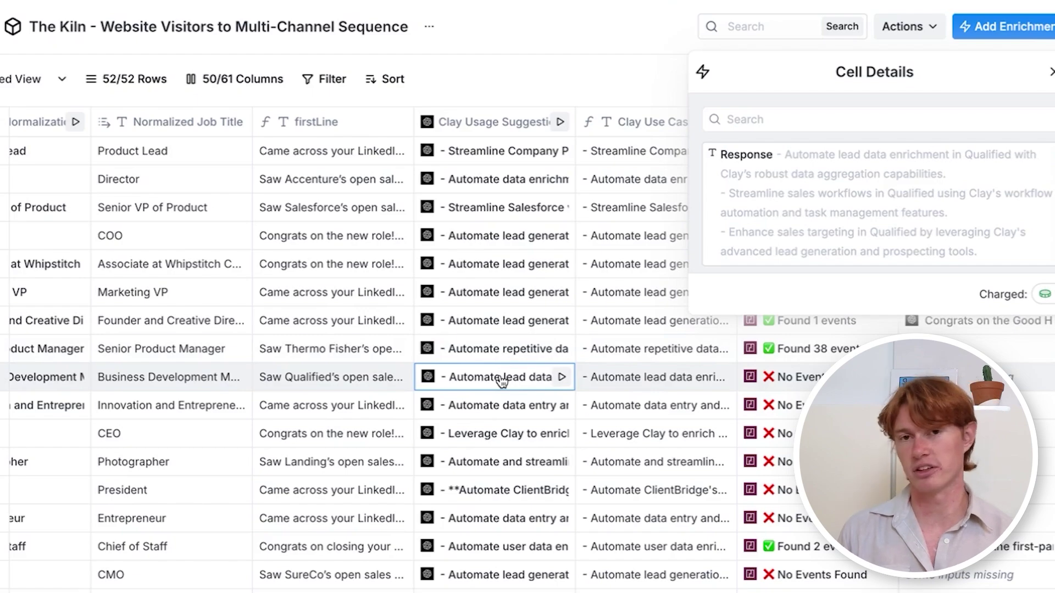
# - Review the Clay Usage Suggestions column's full prompt, including the bullet-point instructions, company description input and description of Clay
pyautogui.click(529, 121)
pyautogui.click(563, 183)
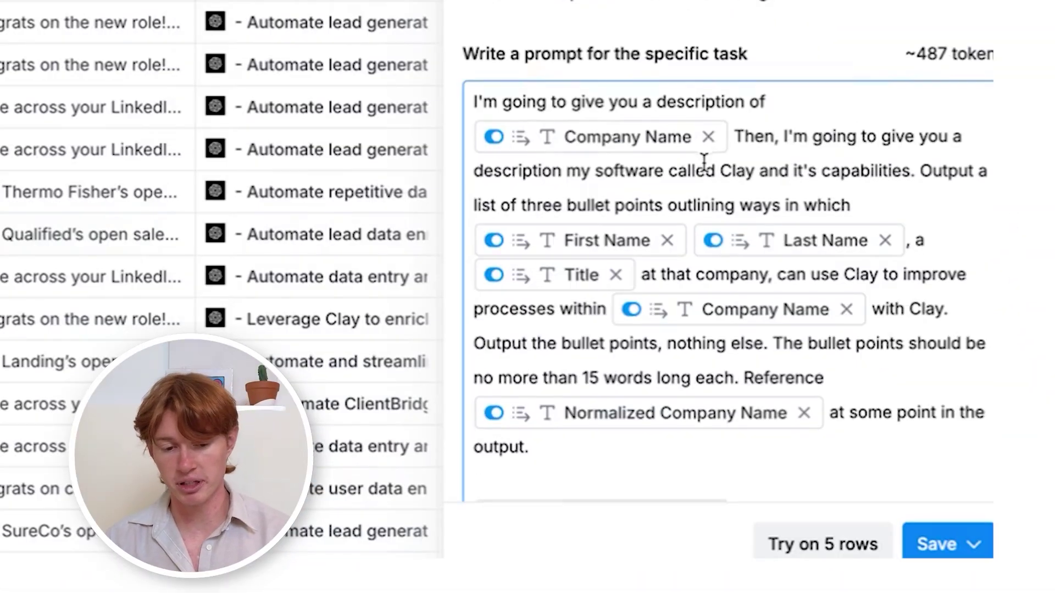
pyautogui.scroll(-1, 537, 147)
pyautogui.scroll(-2, 602, 183)
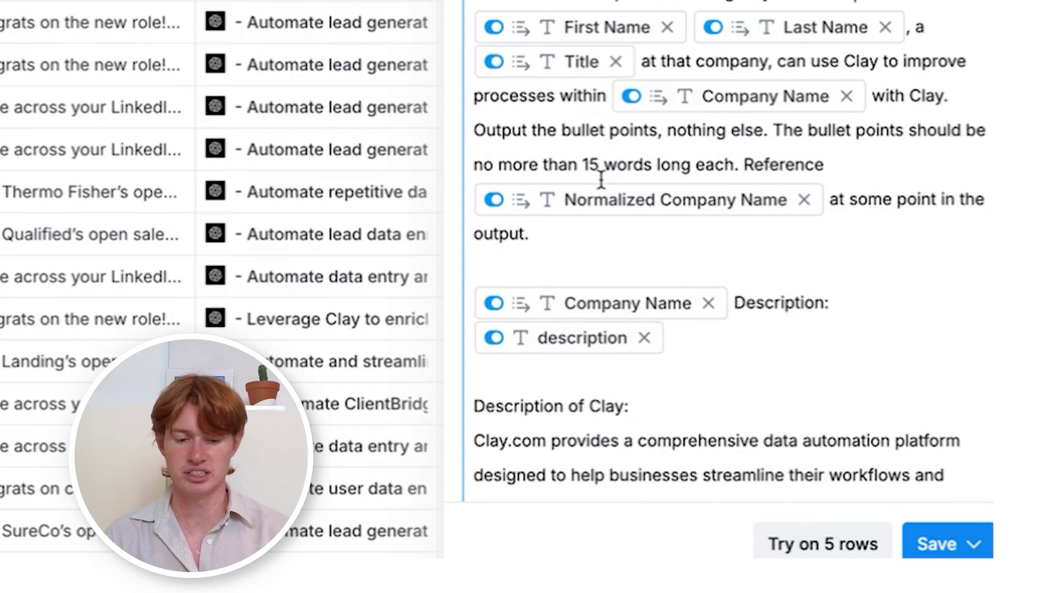
pyautogui.scroll(-10, 601, 180)
pyautogui.scroll(3, 601, 177)
pyautogui.scroll(-8, 718, 241)
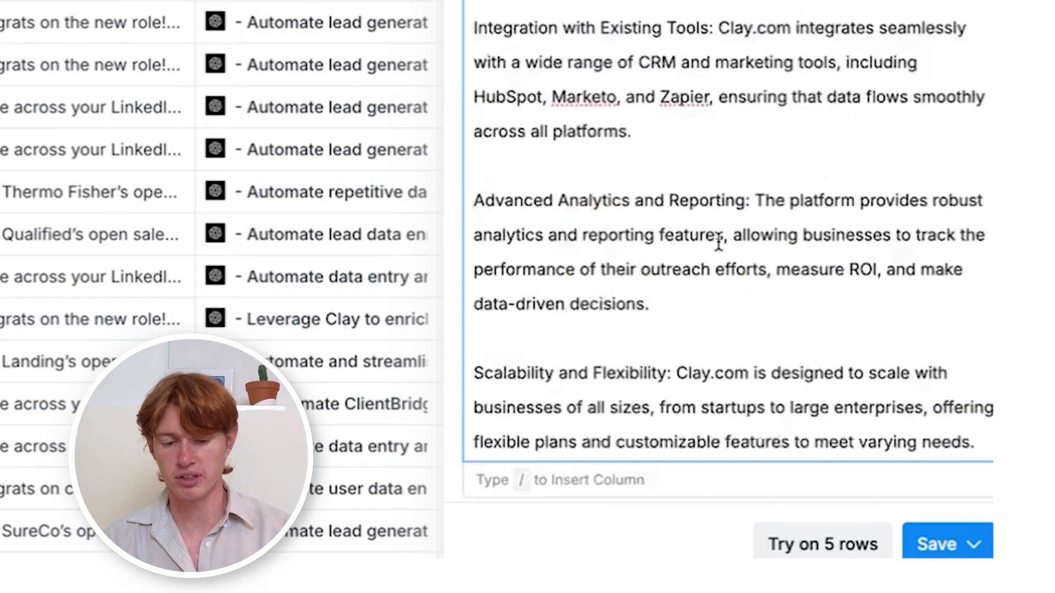
pyautogui.scroll(-10, 718, 241)
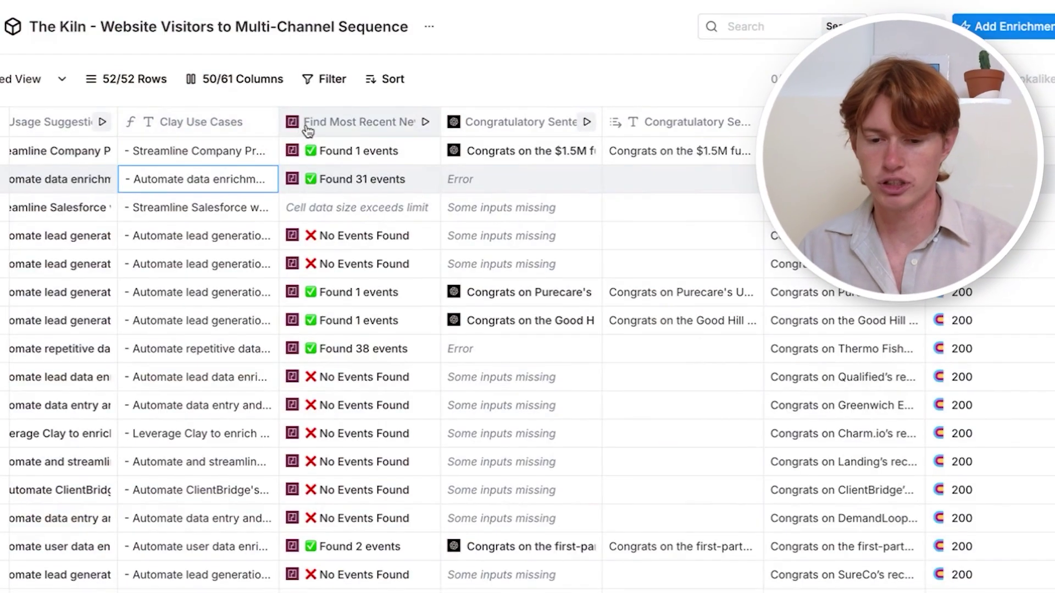
# - Examine the Find Most Recent News column's domain, news categories and News Found Date inputs, leaving the configuration unchanged
pyautogui.click(386, 137)
pyautogui.hscroll(-4, 387, 136)
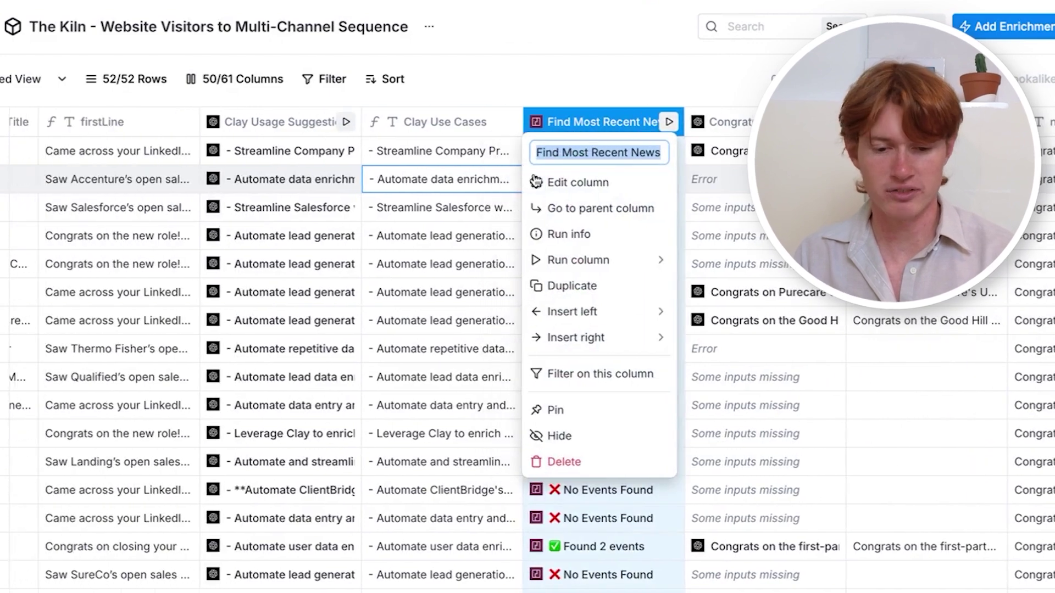
pyautogui.click(540, 183)
pyautogui.scroll(-5, 840, 329)
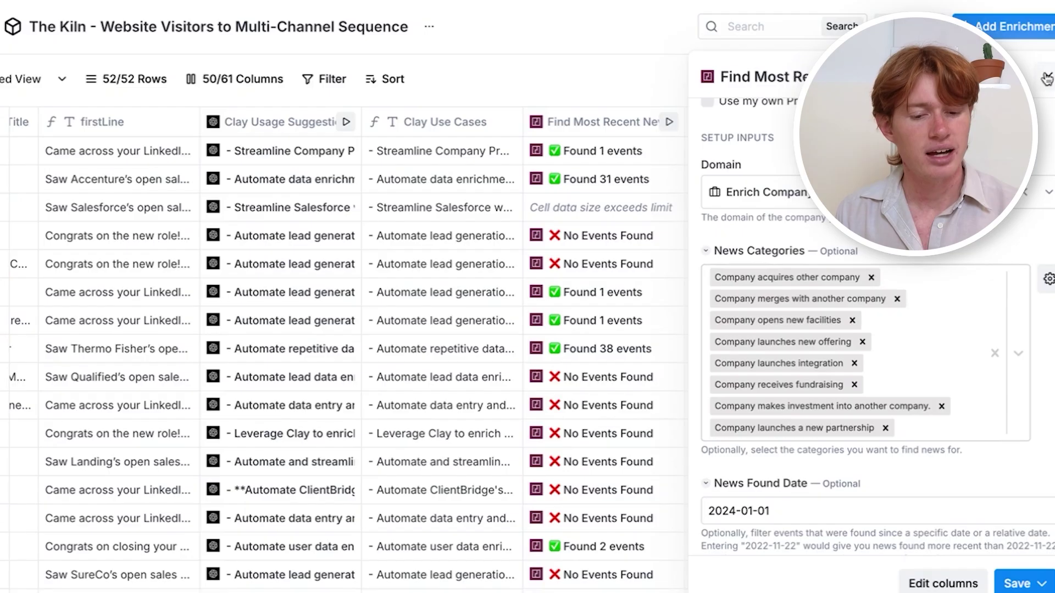
pyautogui.press('Escape')
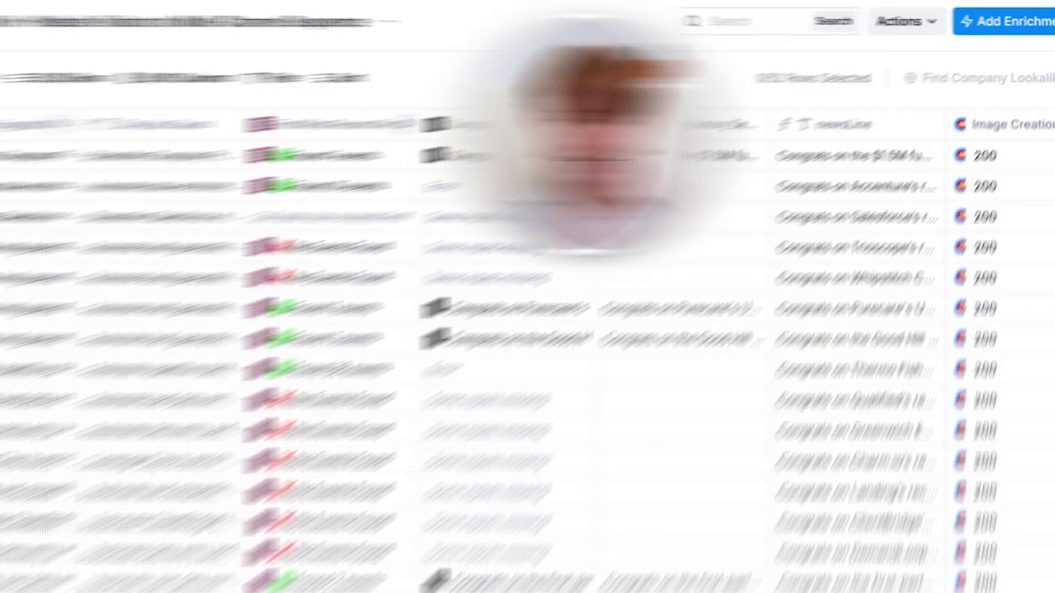
# - Read the Congratulatory Sentence responses for the first row, Purecare and Bandit, and close the cell details
pyautogui.click(556, 157)
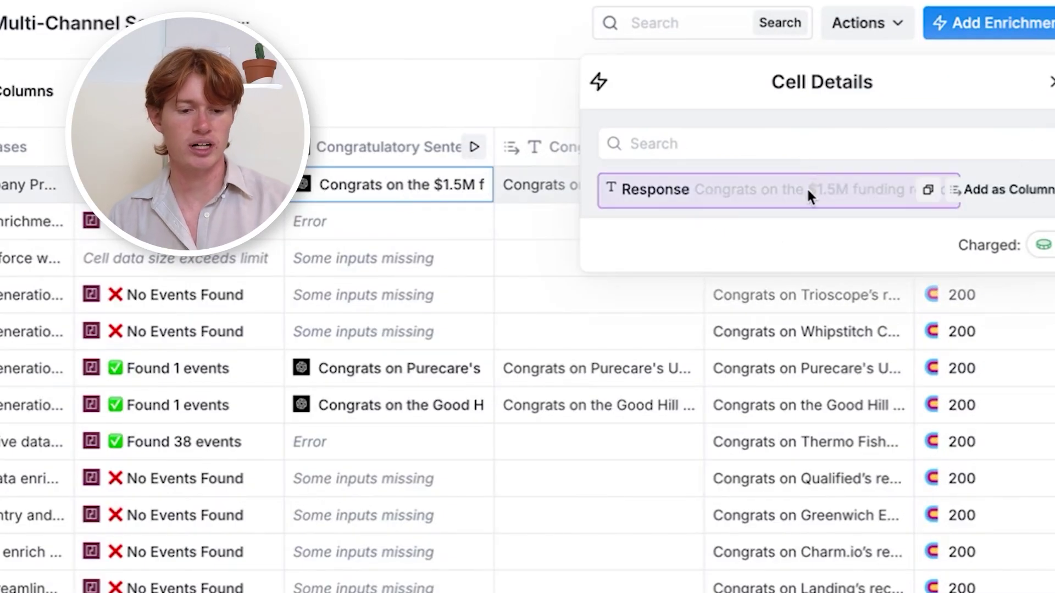
pyautogui.click(419, 376)
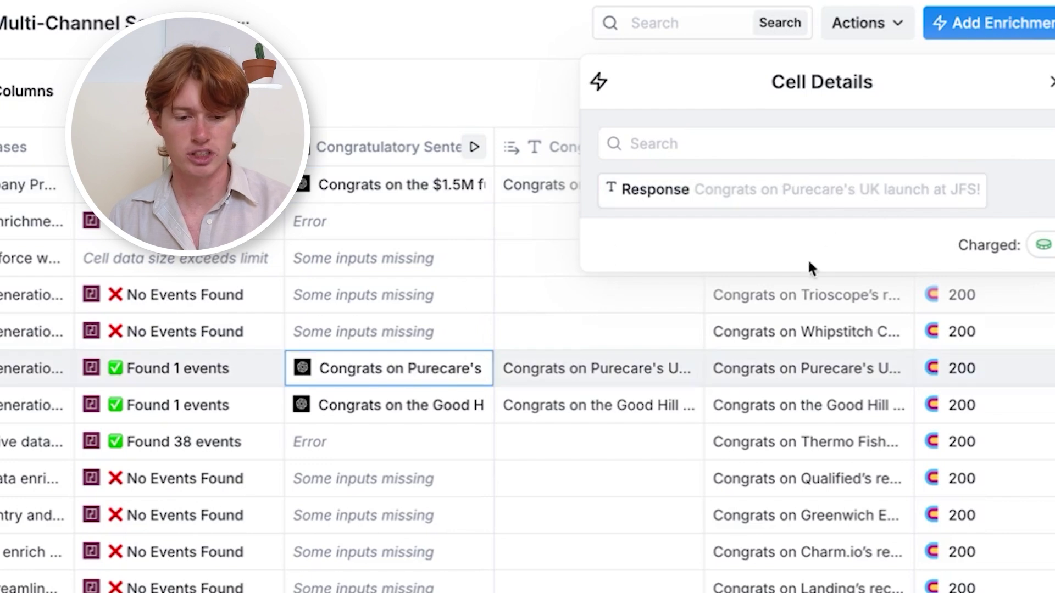
pyautogui.click(386, 410)
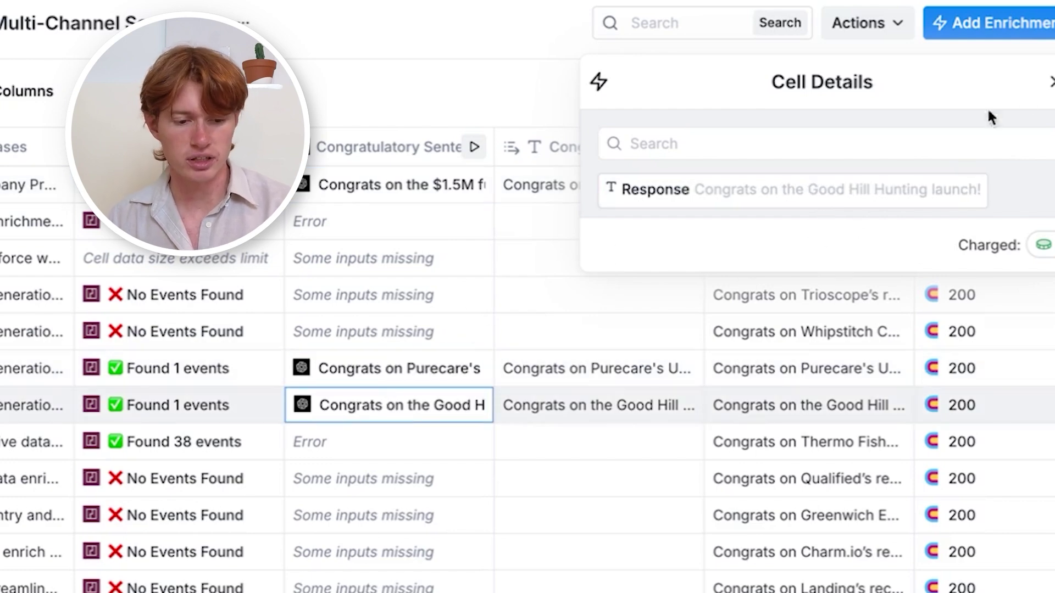
pyautogui.press('Escape')
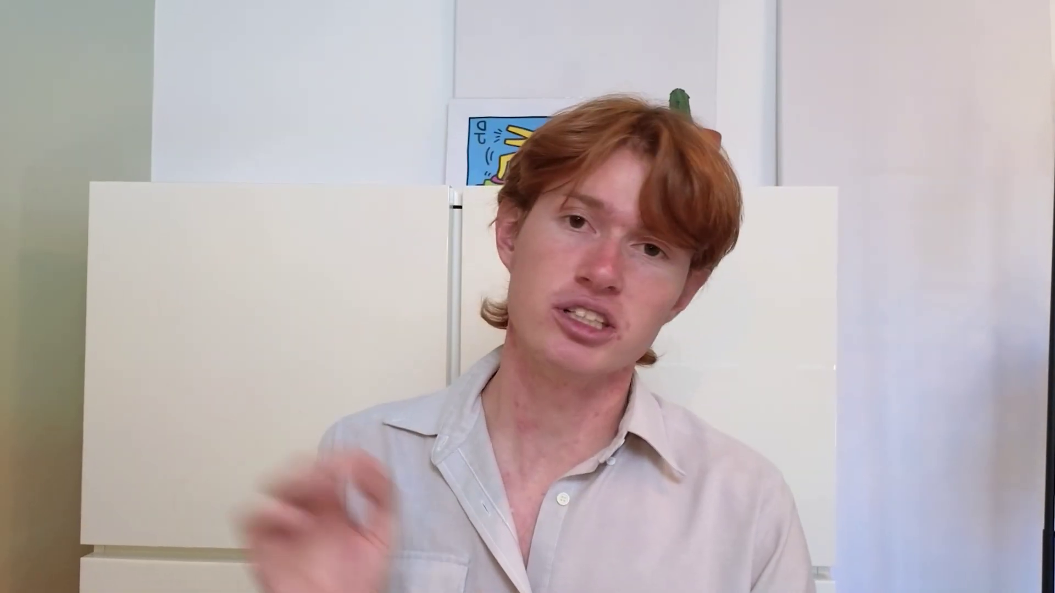
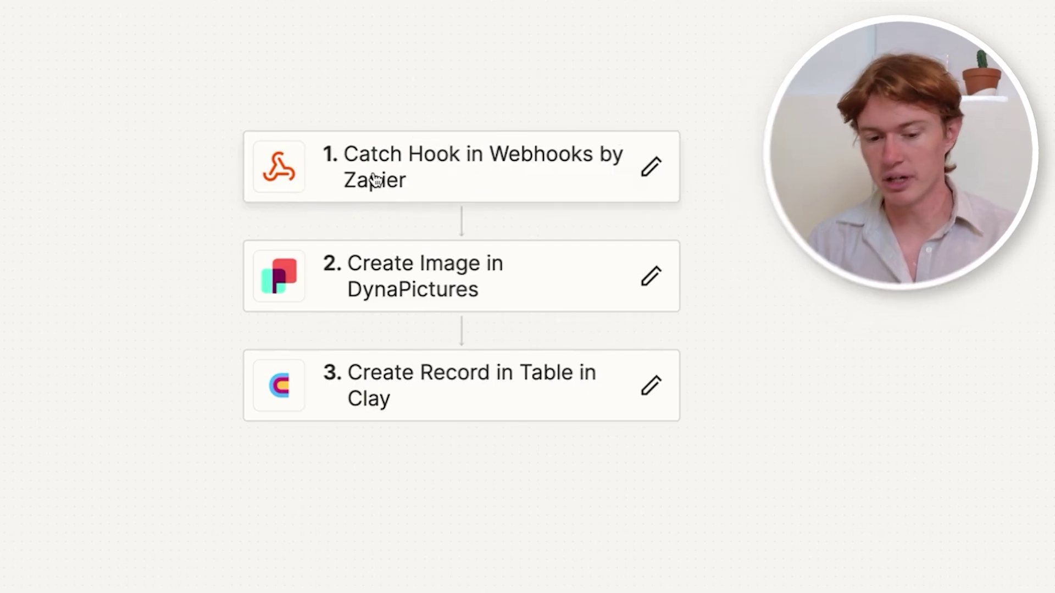
# - Review the Zap's Catch Hook trigger and view visitors' generated pictures from the ImageURL column of the RB2B Images table
pyautogui.click(426, 165)
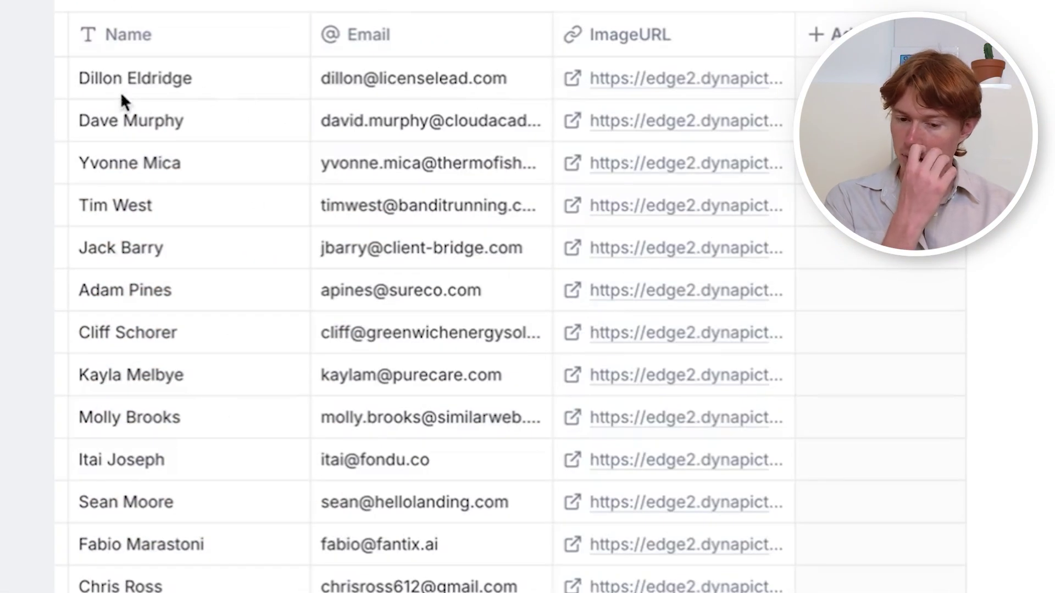
pyautogui.click(572, 79)
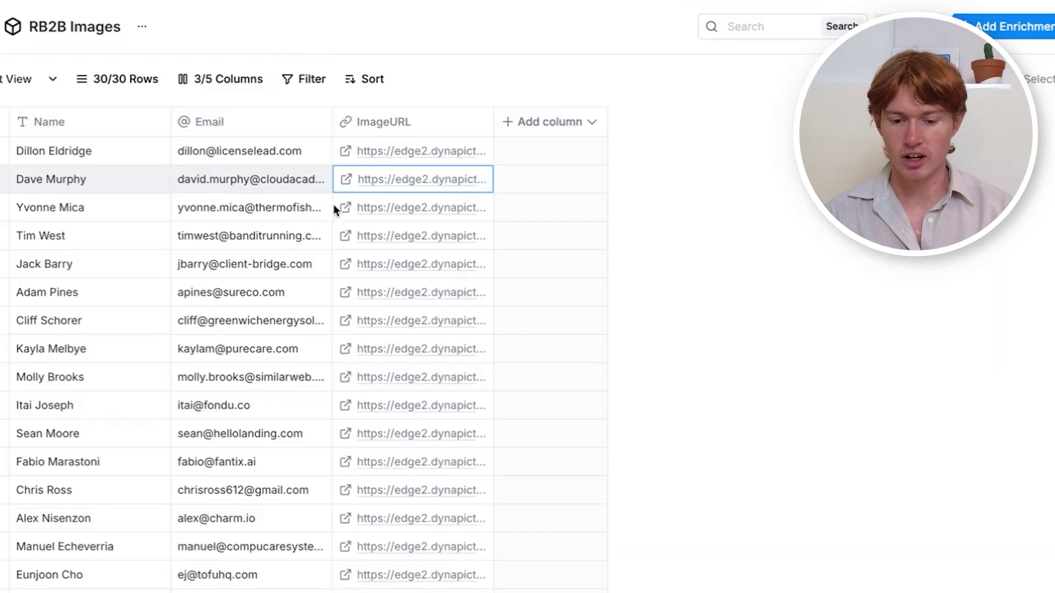
pyautogui.click(348, 270)
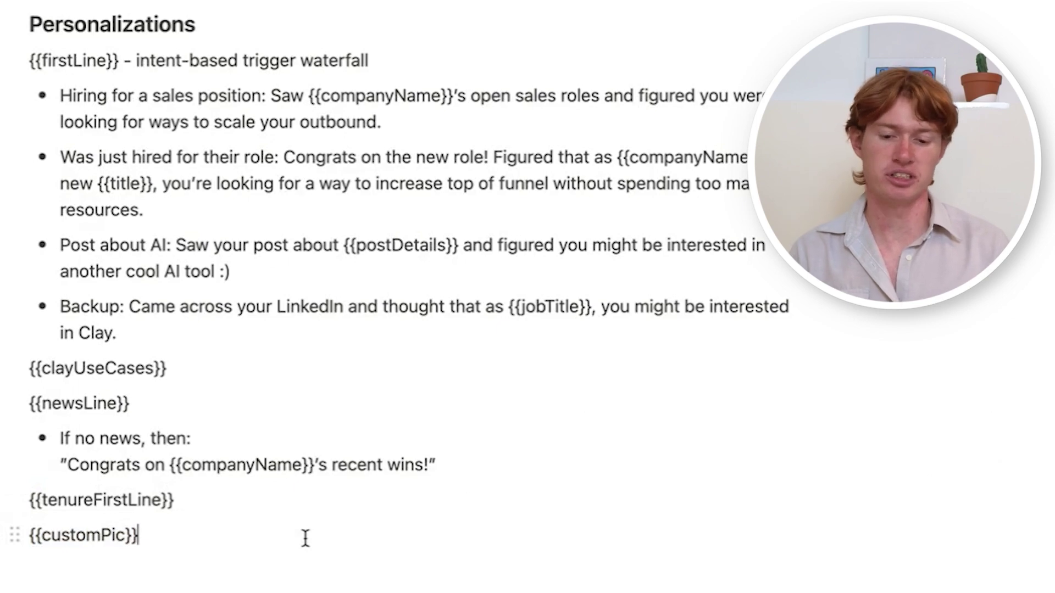
# - Locate {{tenureFirstLine}} in the Personalizations notes and examine the Rounded Years column's formula in the website visitors table
pyautogui.click(208, 511)
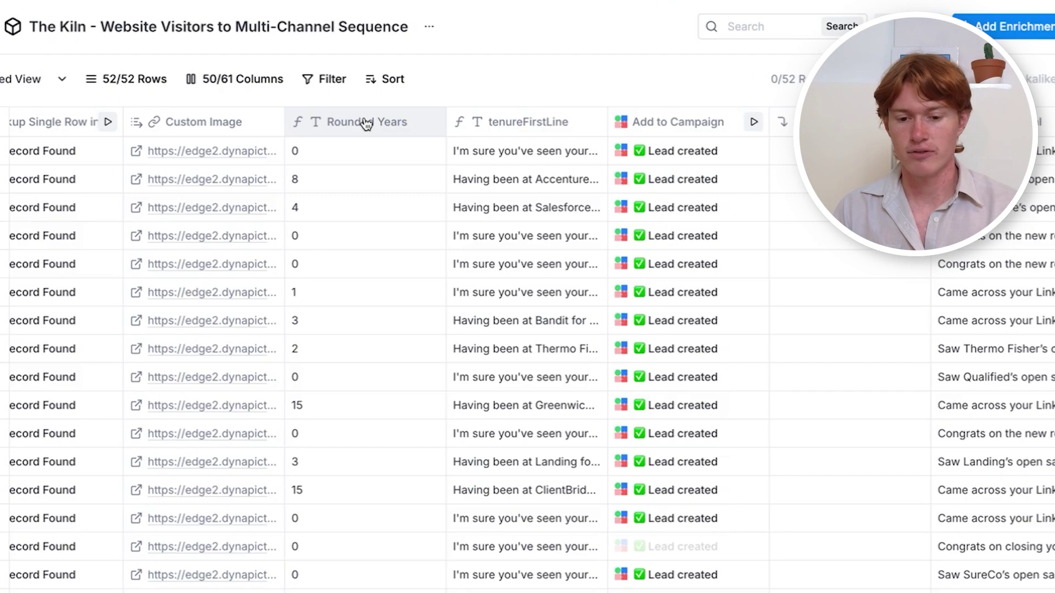
pyautogui.click(365, 122)
pyautogui.click(608, 219)
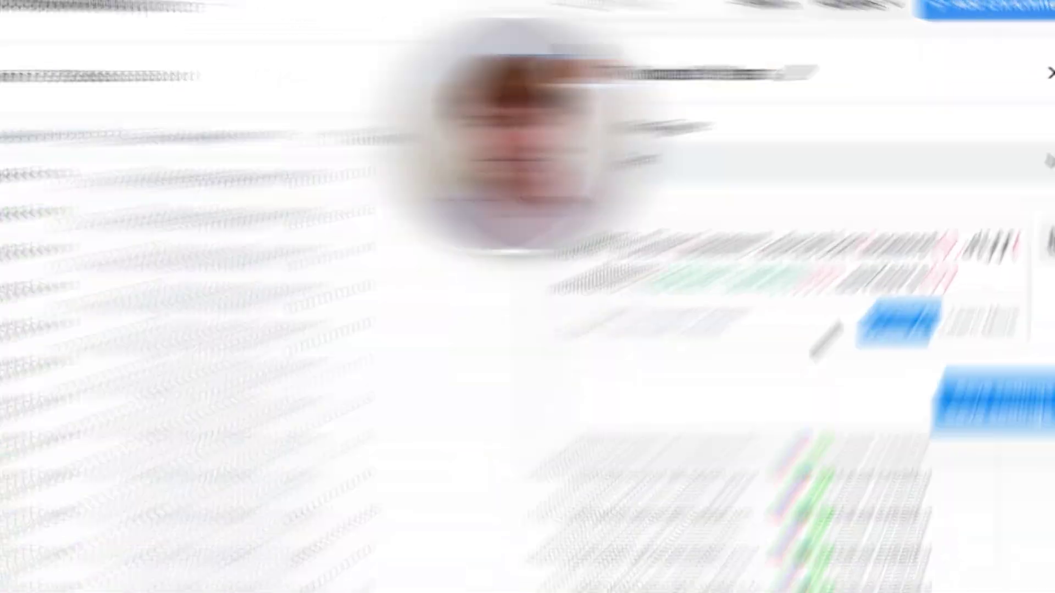
pyautogui.click(819, 438)
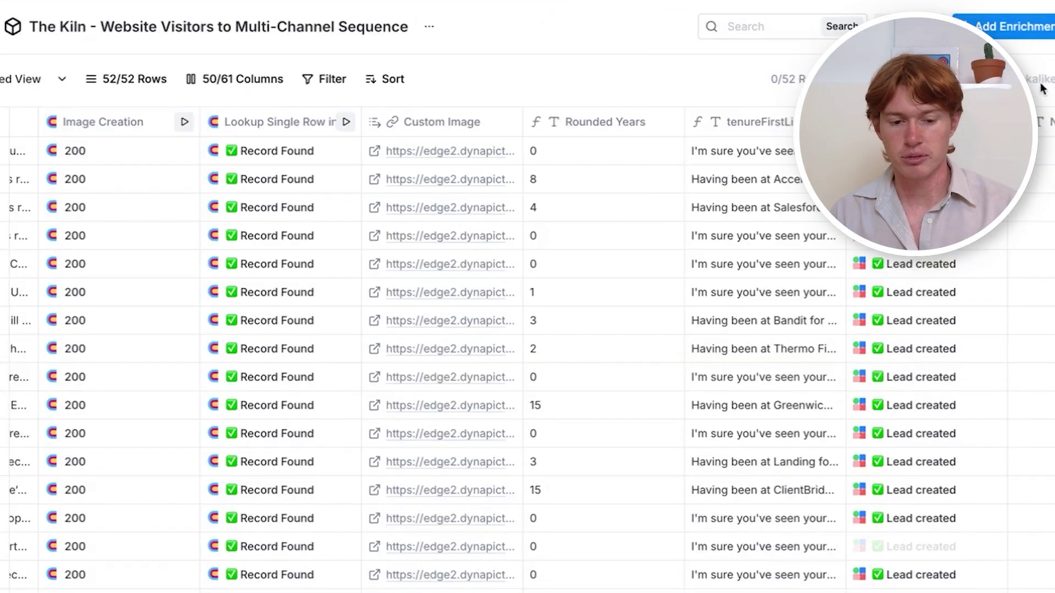
# - Examine the tenureFirstLine column's formula and the AI prompt with its two Rounded Years conditions in the Formula Generator
pyautogui.click(443, 143)
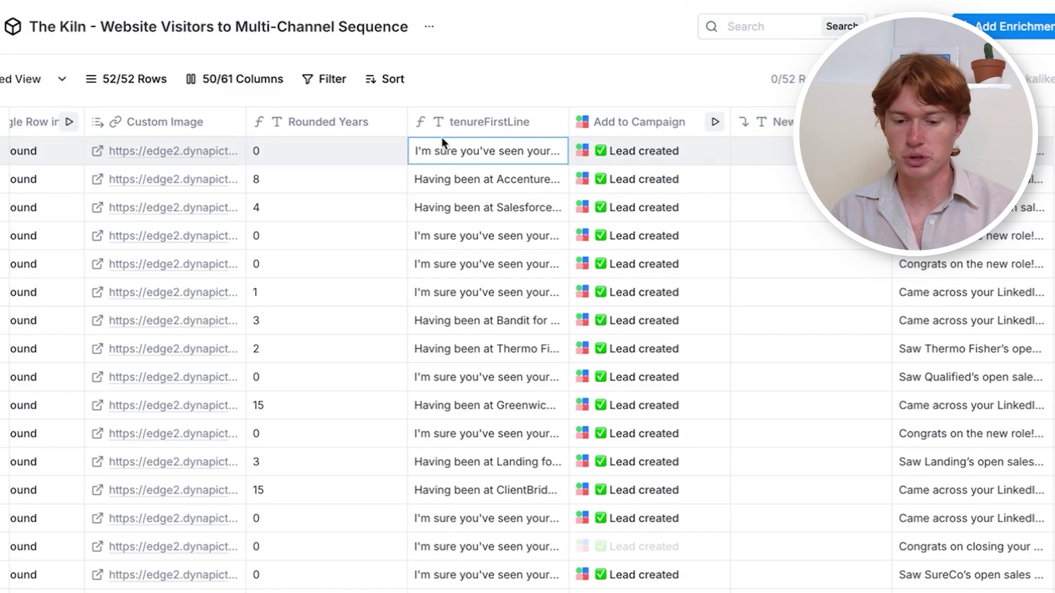
pyautogui.click(473, 128)
pyautogui.click(563, 277)
pyautogui.click(934, 318)
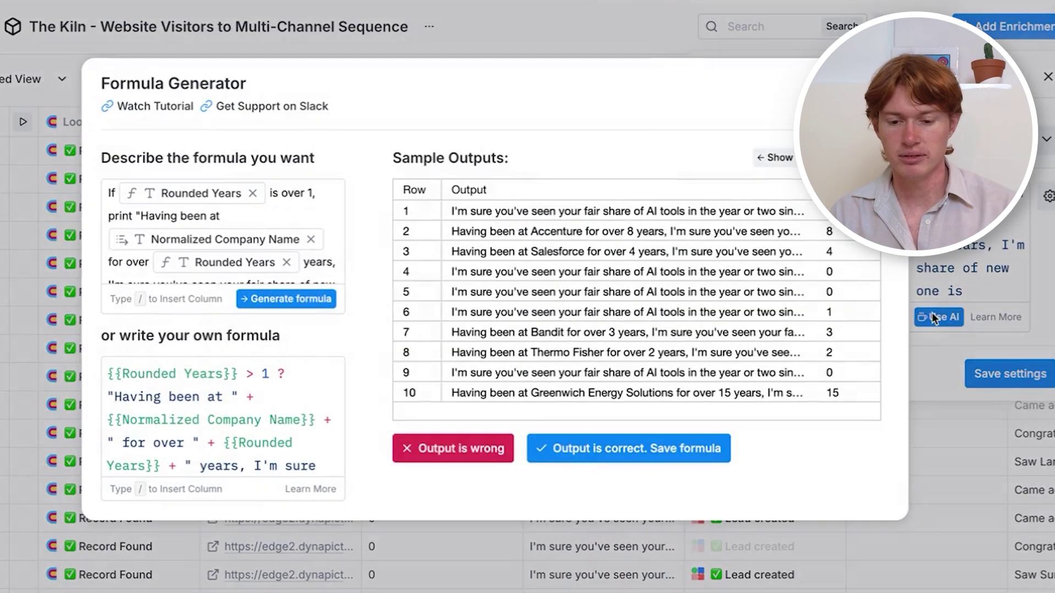
pyautogui.click(303, 243)
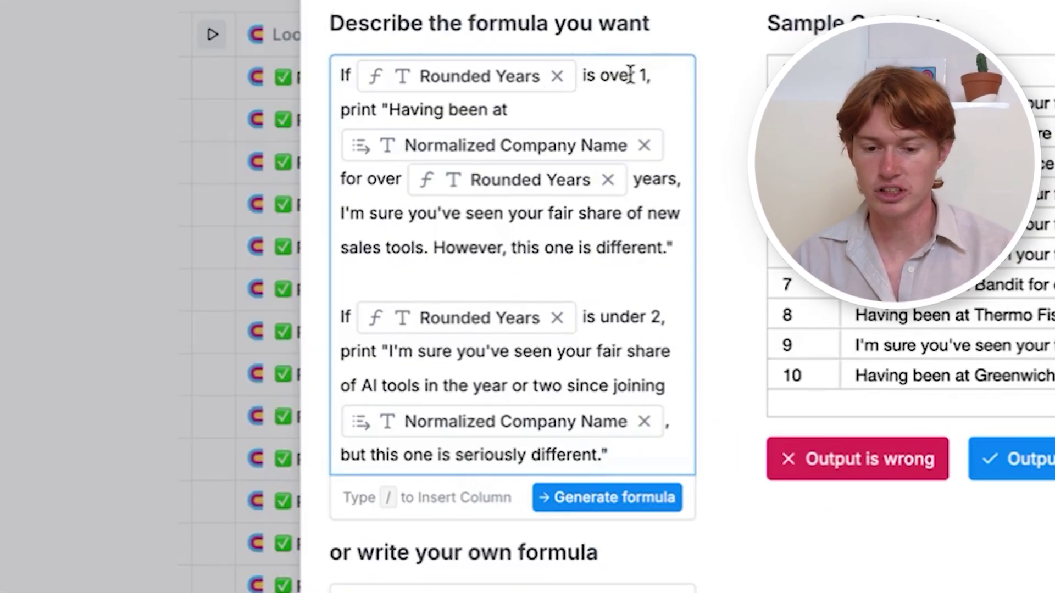